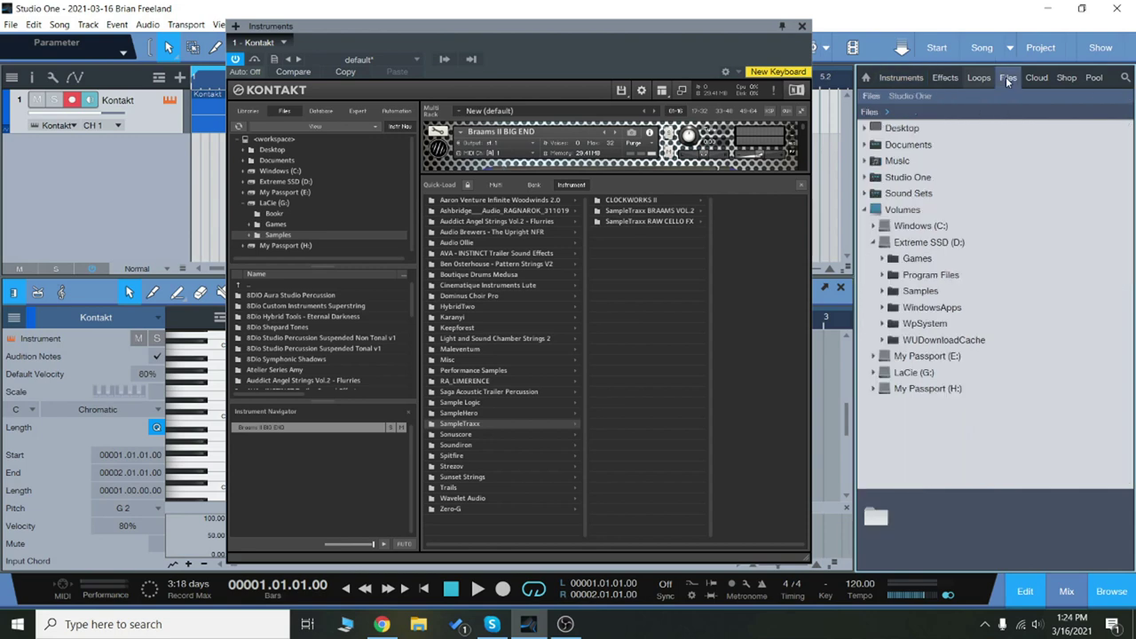
Browse the LaCie (G:) drive to the OPIUM folder inside Samples > SampleTraxx
left_click(873, 243)
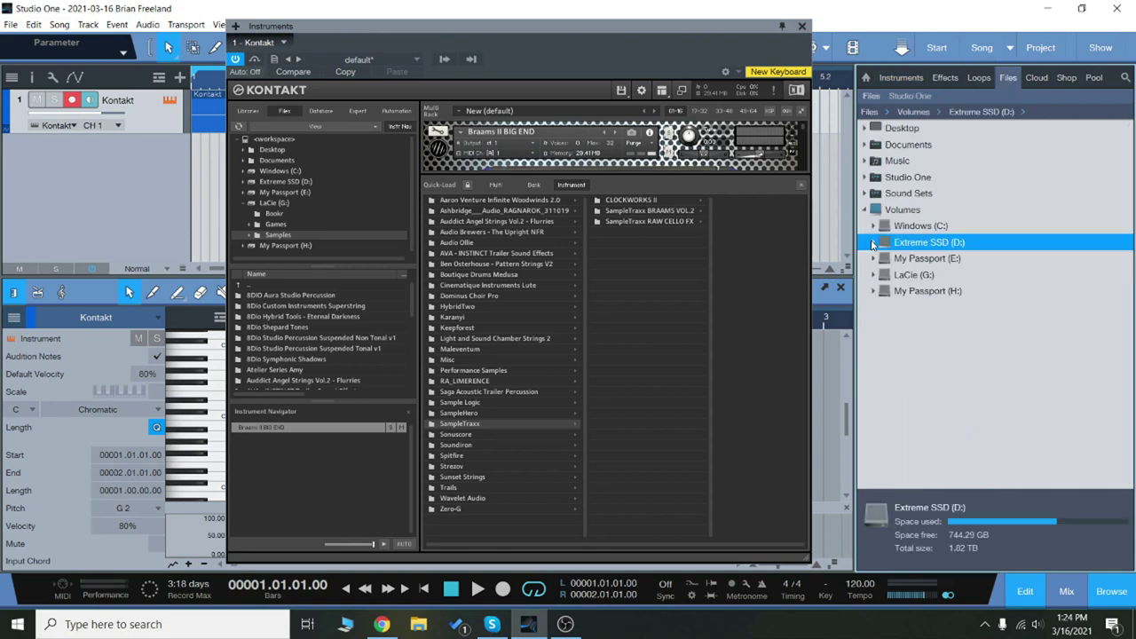
left_click(889, 278)
left_click(920, 324)
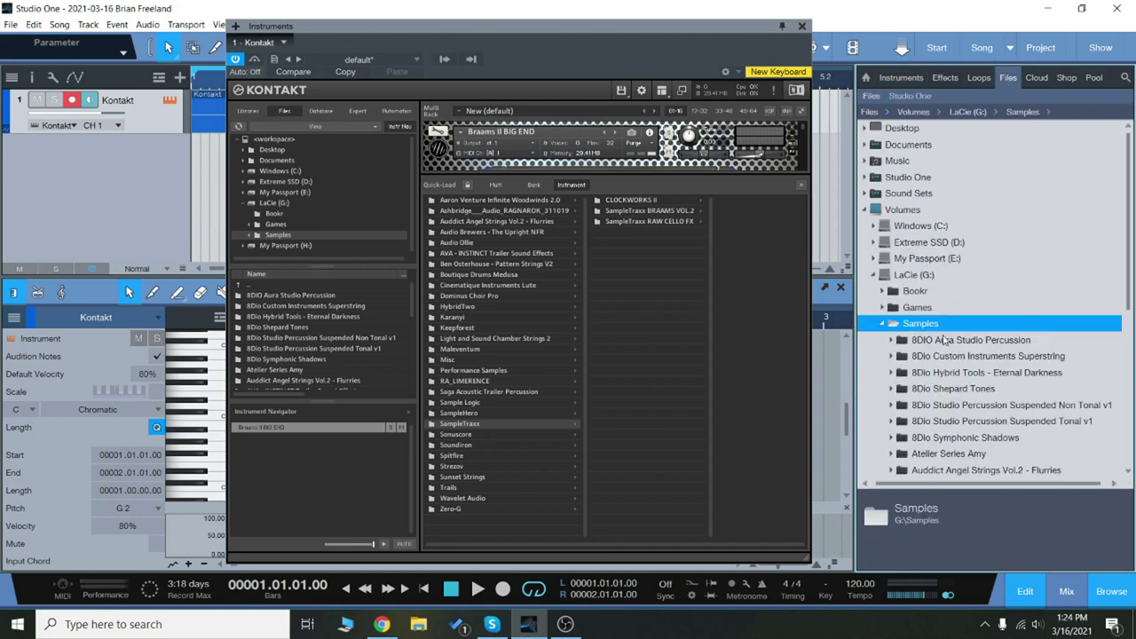
scroll(976, 355, "down", 6)
scroll(982, 364, "down", 1)
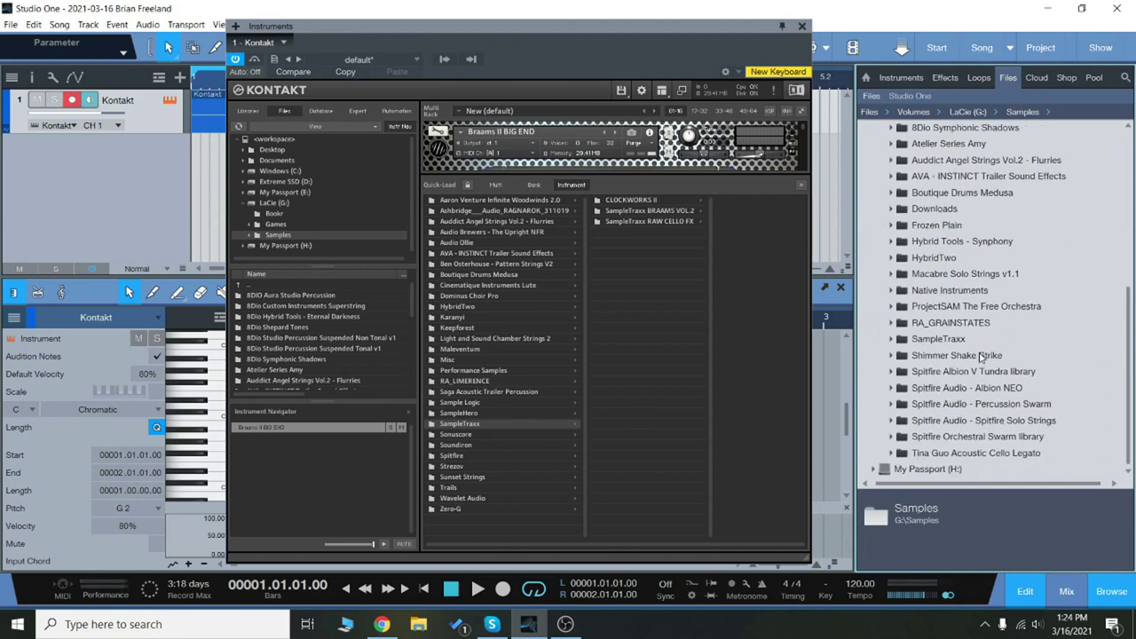
left_click(943, 340)
left_click(935, 325)
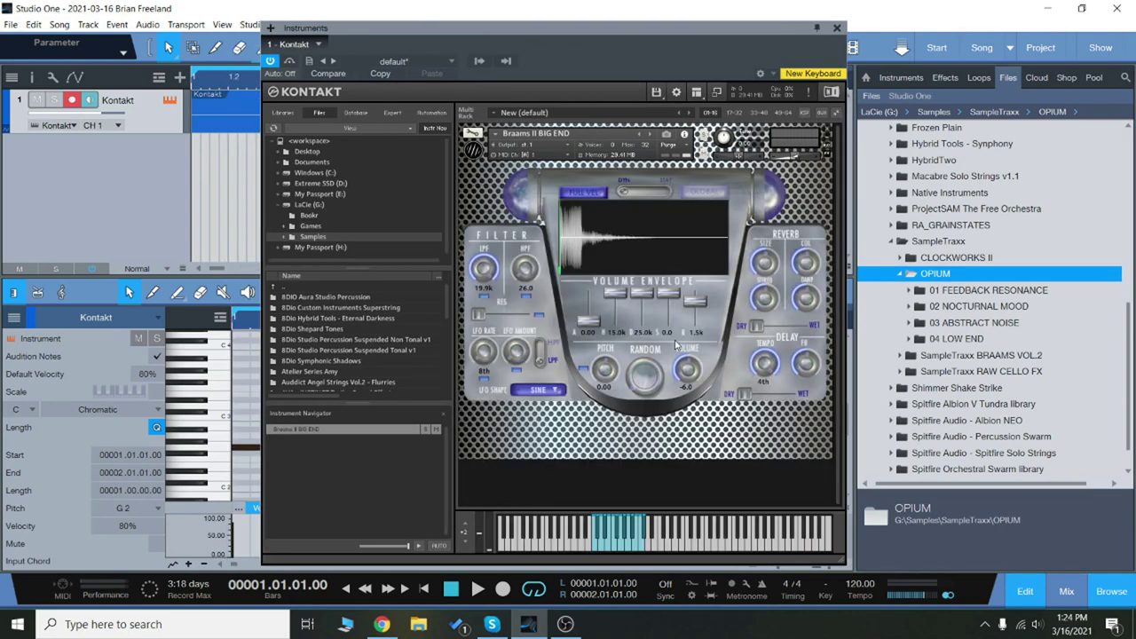
Audition the Braams II BIG END patch by playing several notes across its highlighted key range
left_click(595, 551)
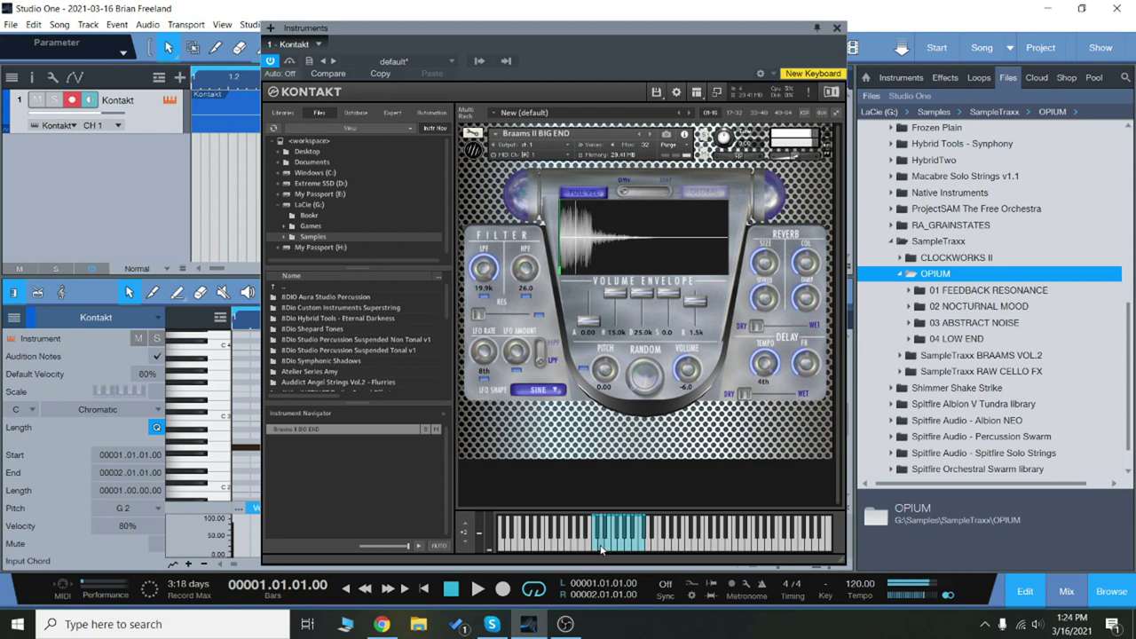
left_click(600, 551)
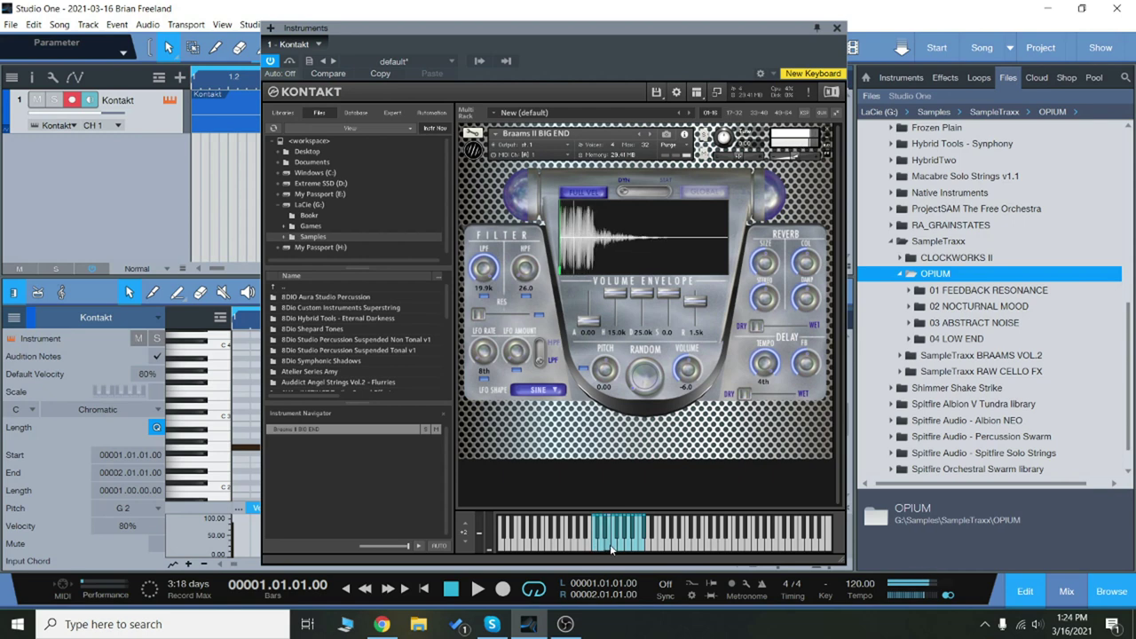
left_click(621, 551)
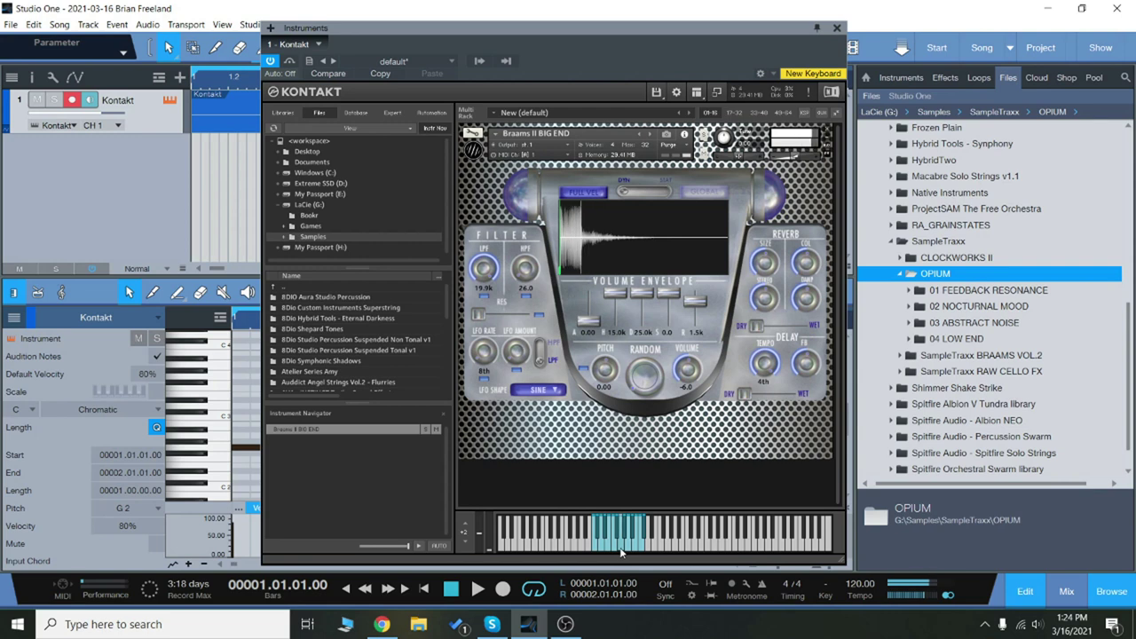
left_click(636, 551)
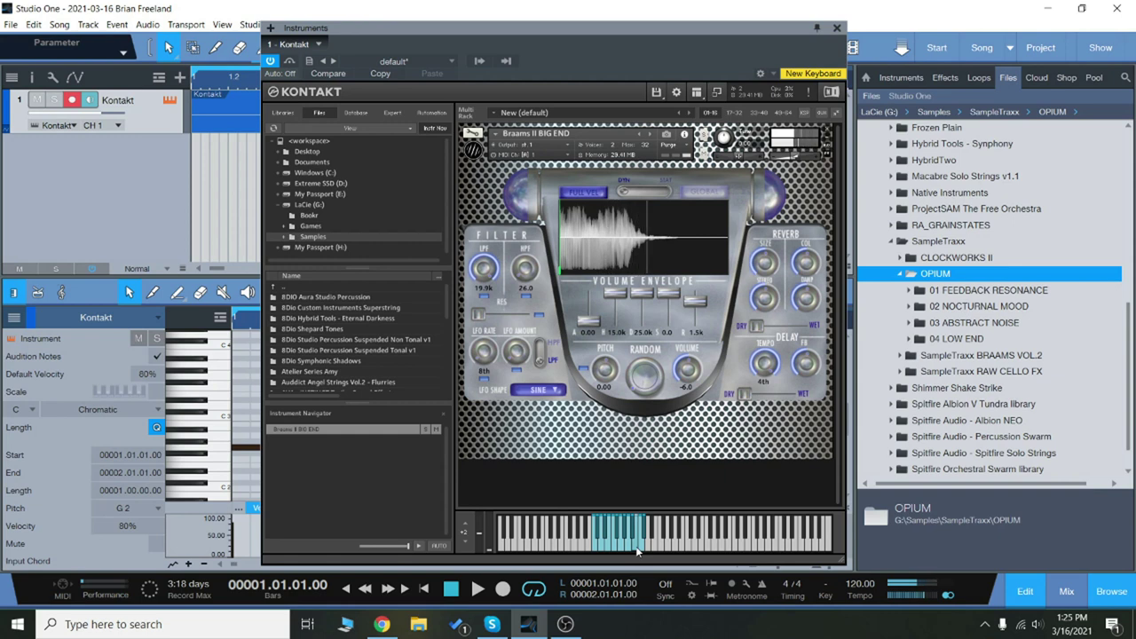
left_click(643, 549)
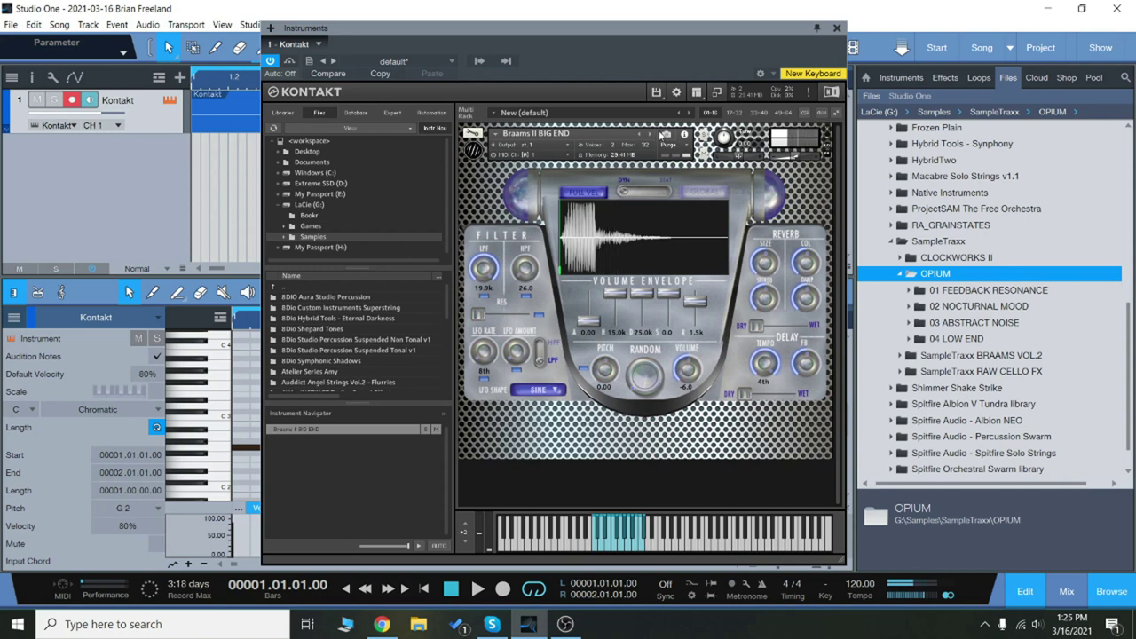
Load the Braams II DARK HYBRID patch and audition low, middle and high notes across its playable range
left_click(647, 132)
left_click(635, 546)
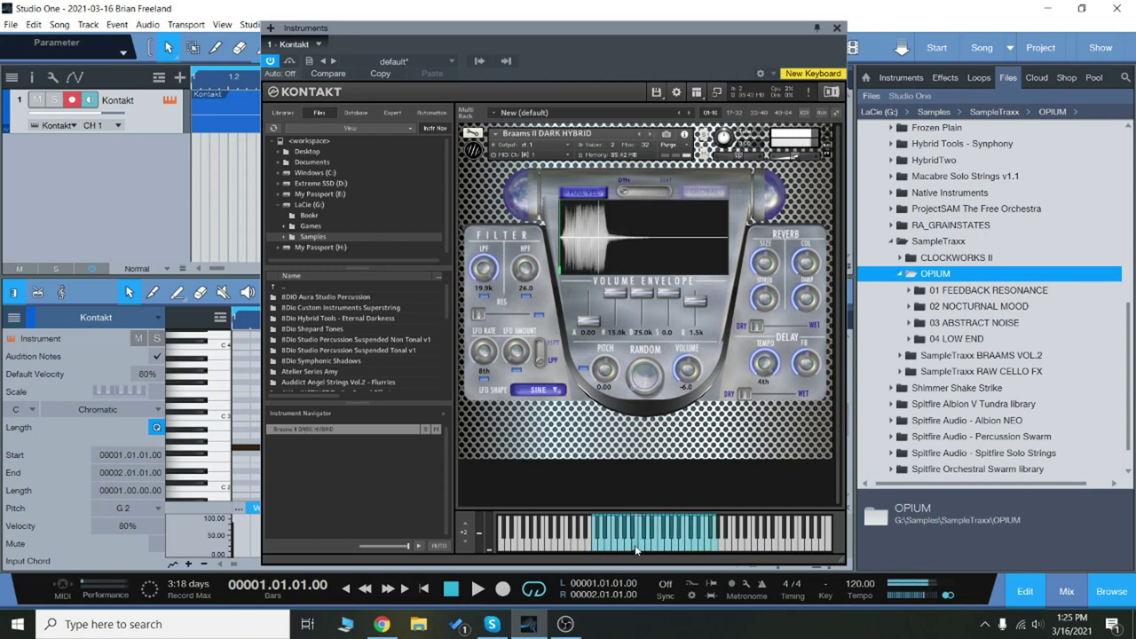
left_click(636, 547)
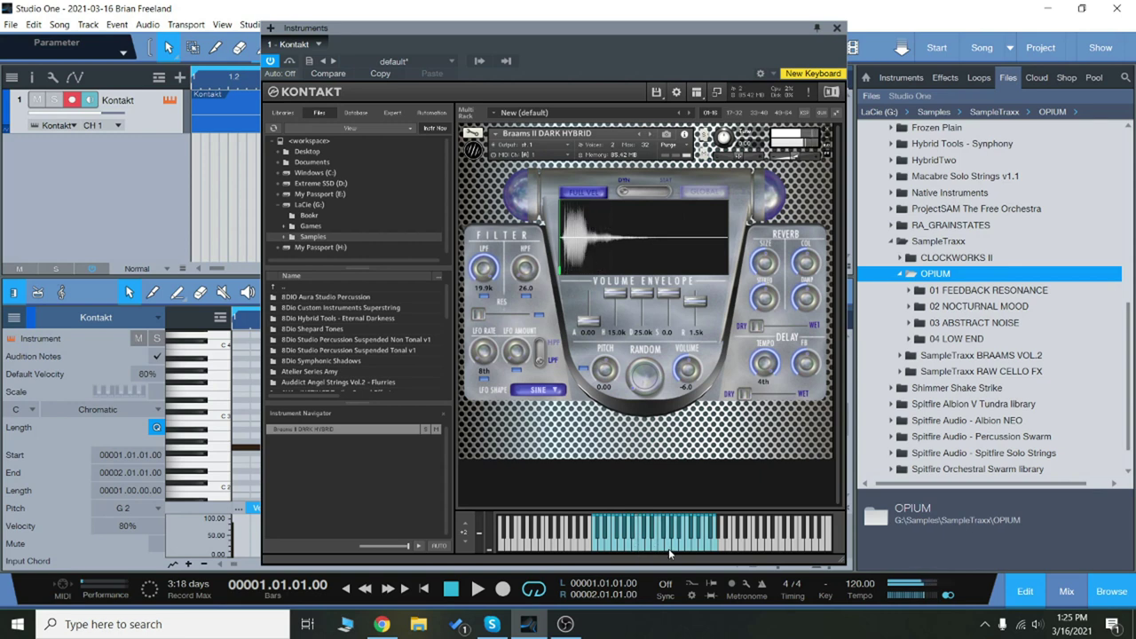
left_click(686, 548)
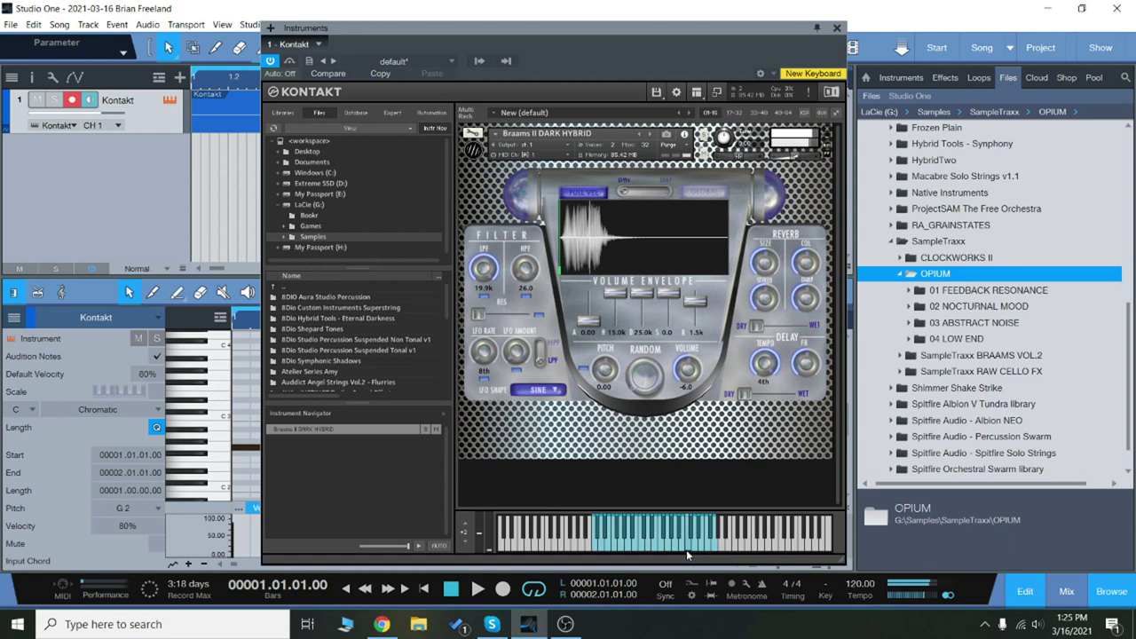
left_click(622, 548)
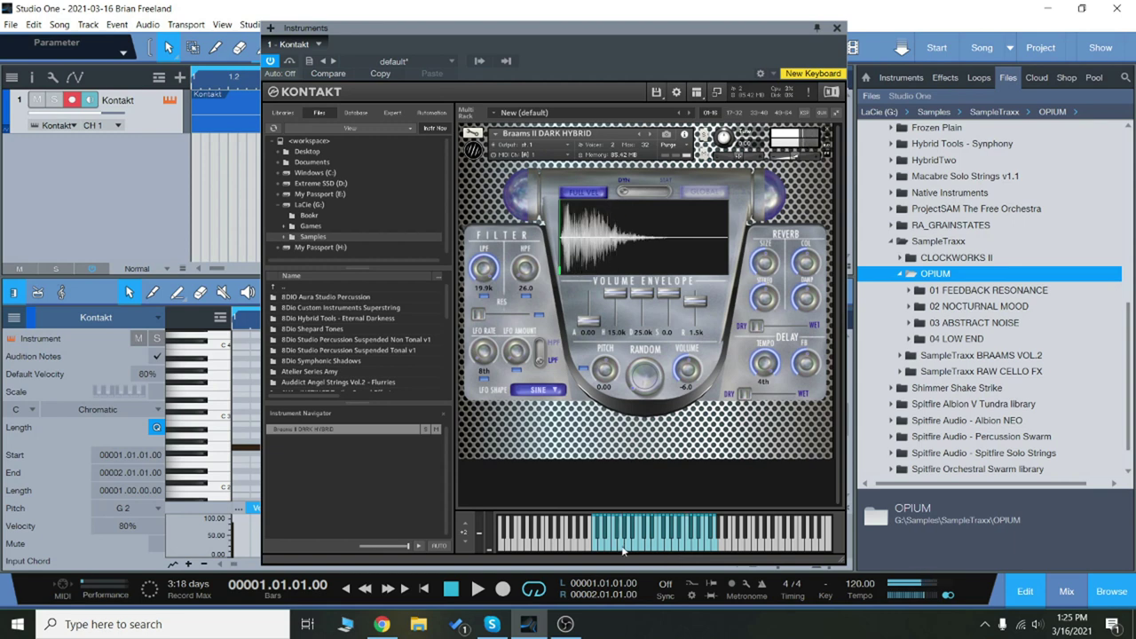
left_click(601, 548)
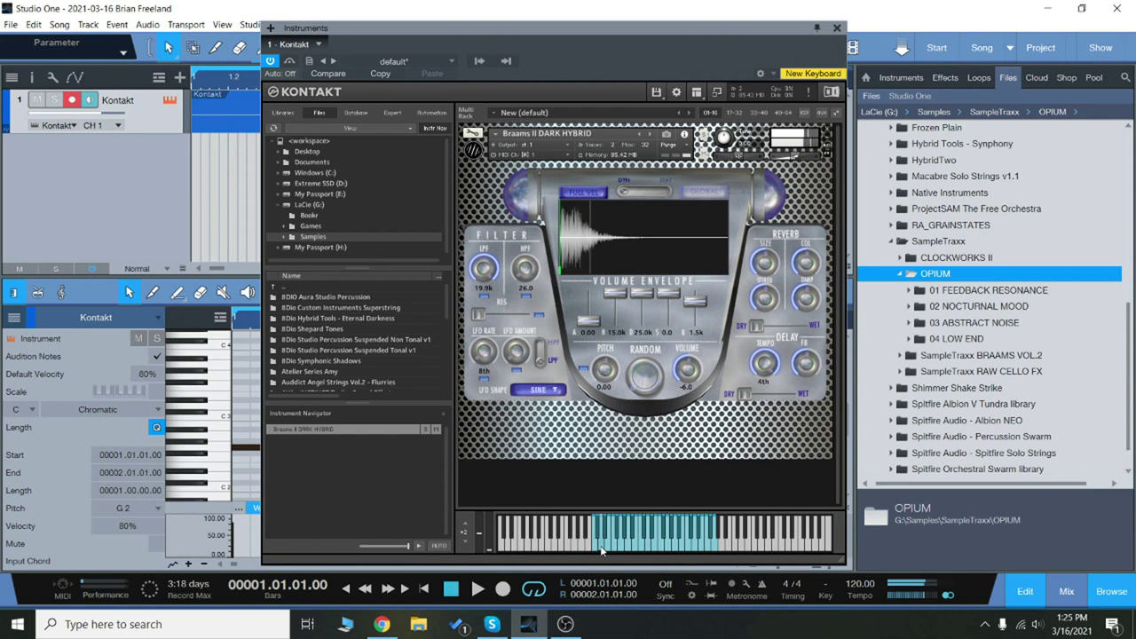
left_click(715, 548)
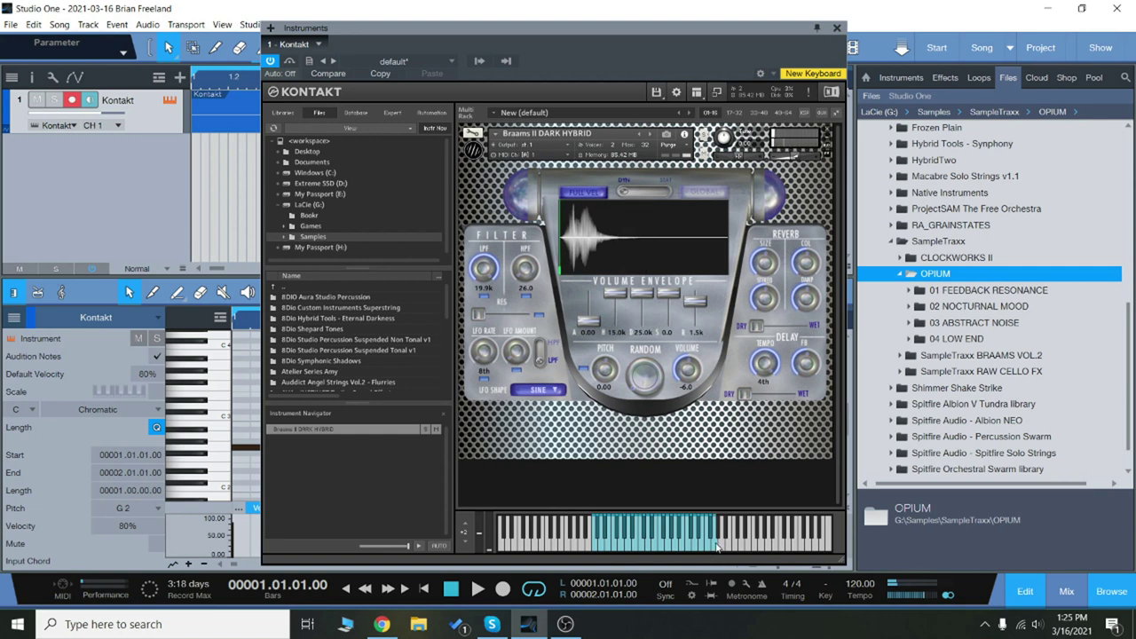
left_click(718, 531)
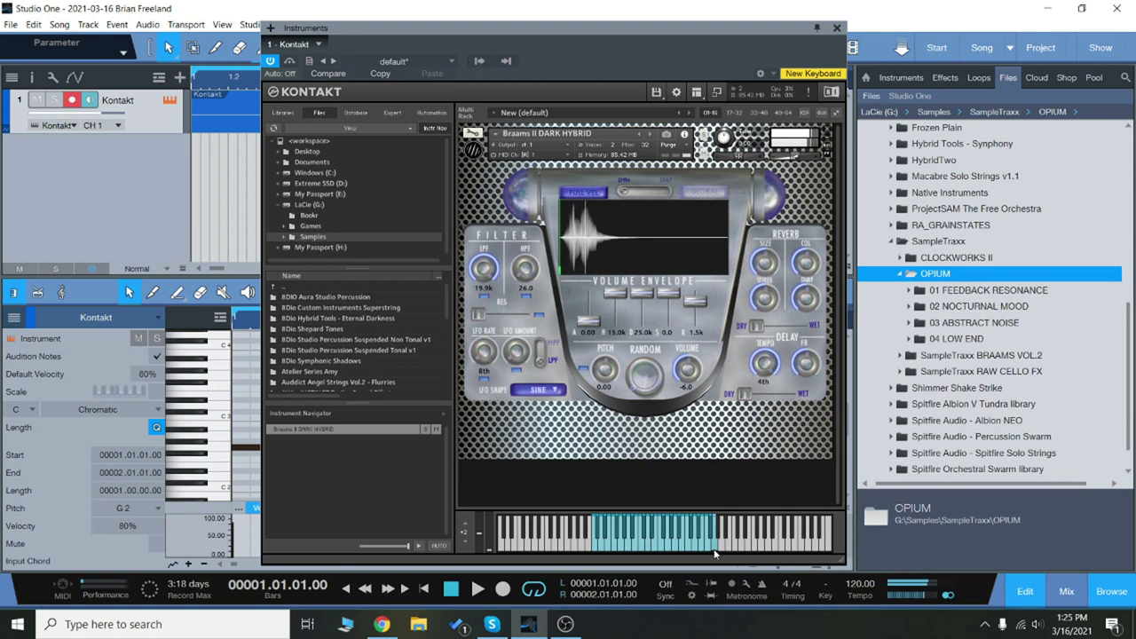
Load the Braams II DOUBLE BASS SWELL patch and audition a few of its notes
left_click(651, 134)
left_click(626, 538)
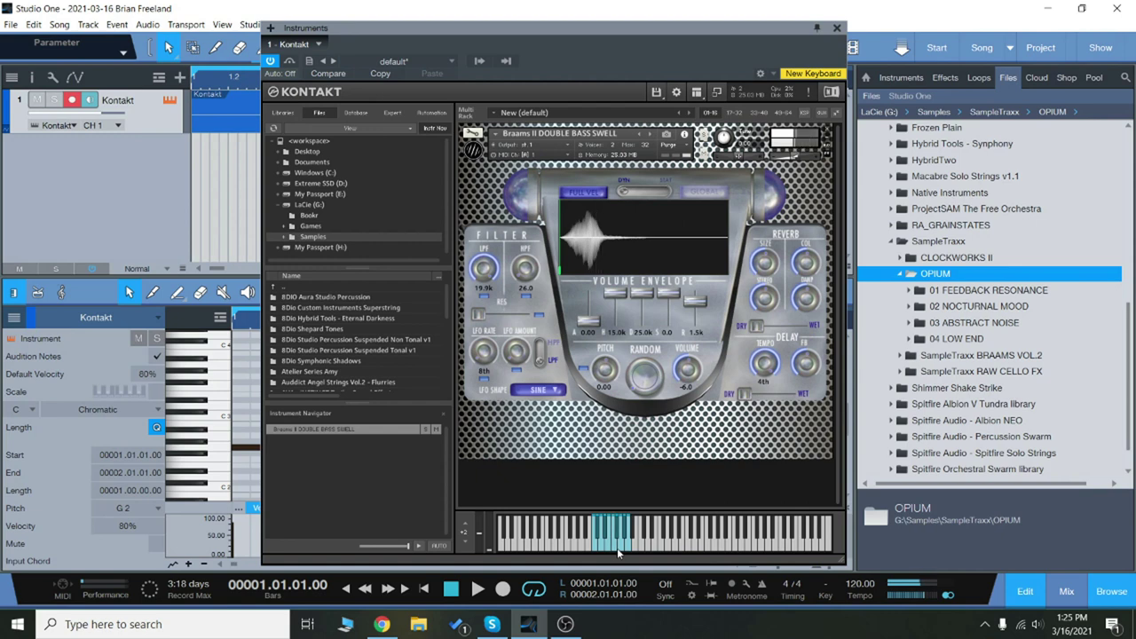
left_click(603, 548)
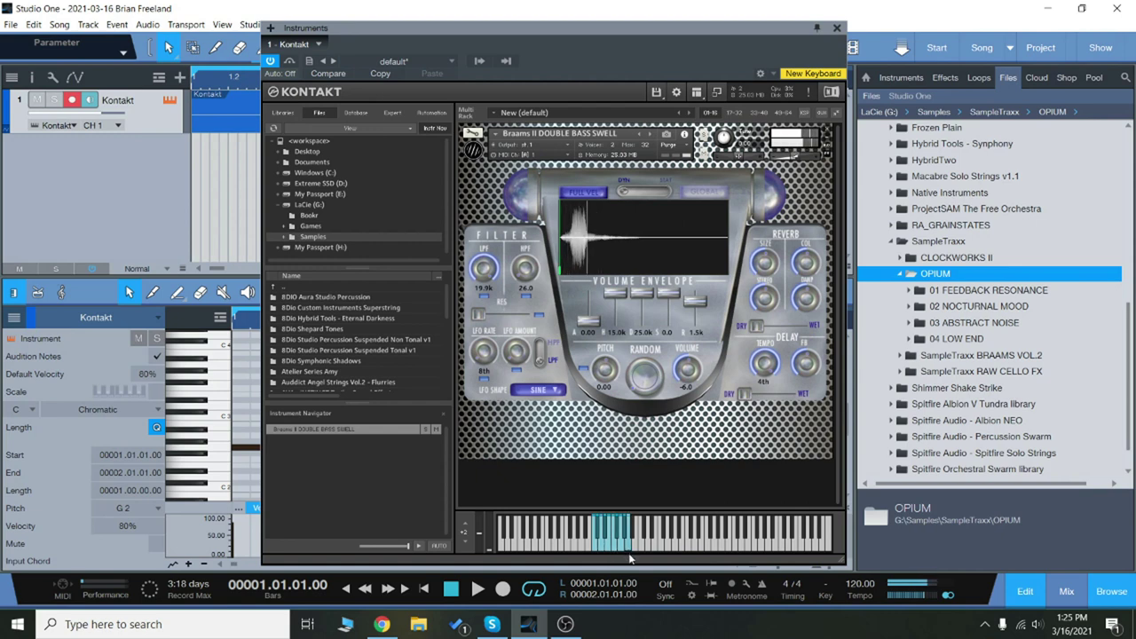
Load the Braams II ELEMENTS_LOW DEPTH patch and audition notes from both ends of its key range
left_click(654, 134)
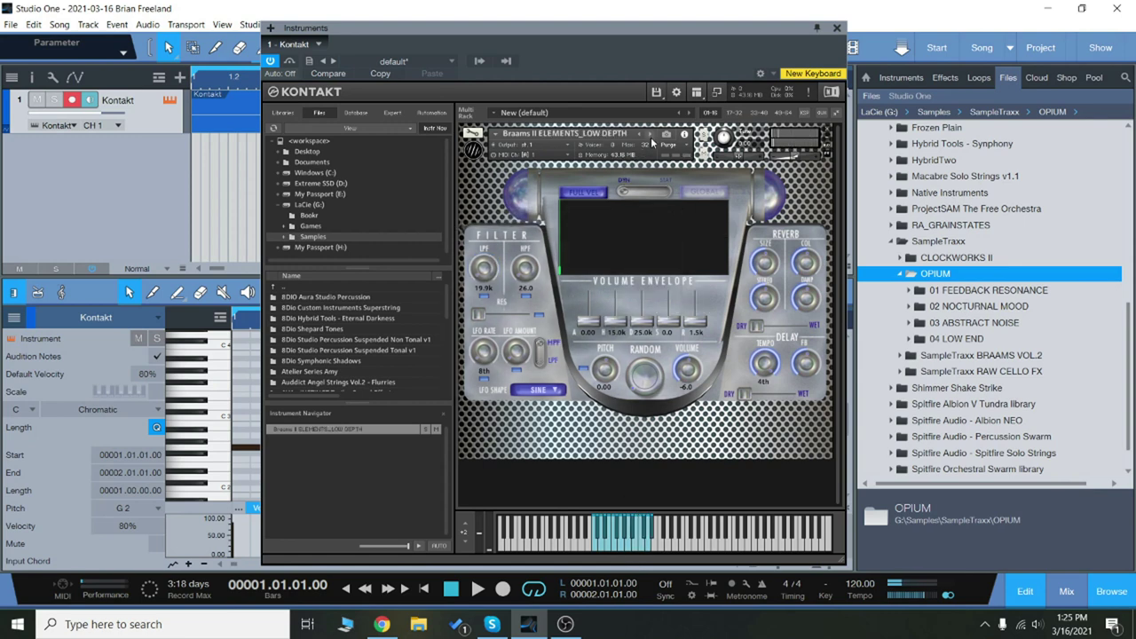
left_click(611, 550)
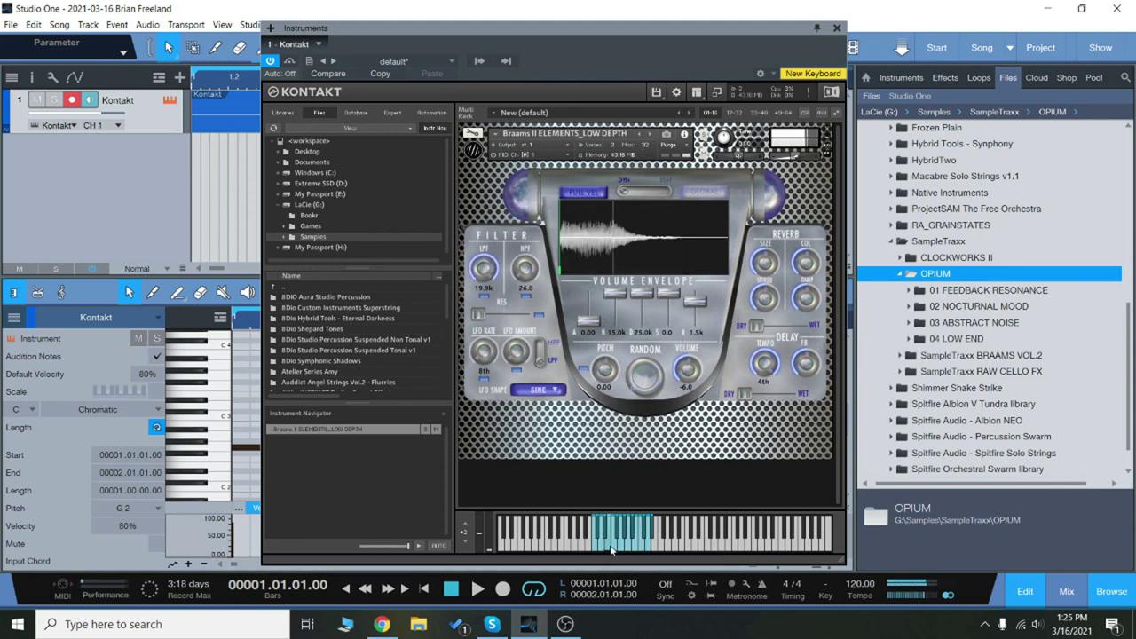
left_click(614, 550)
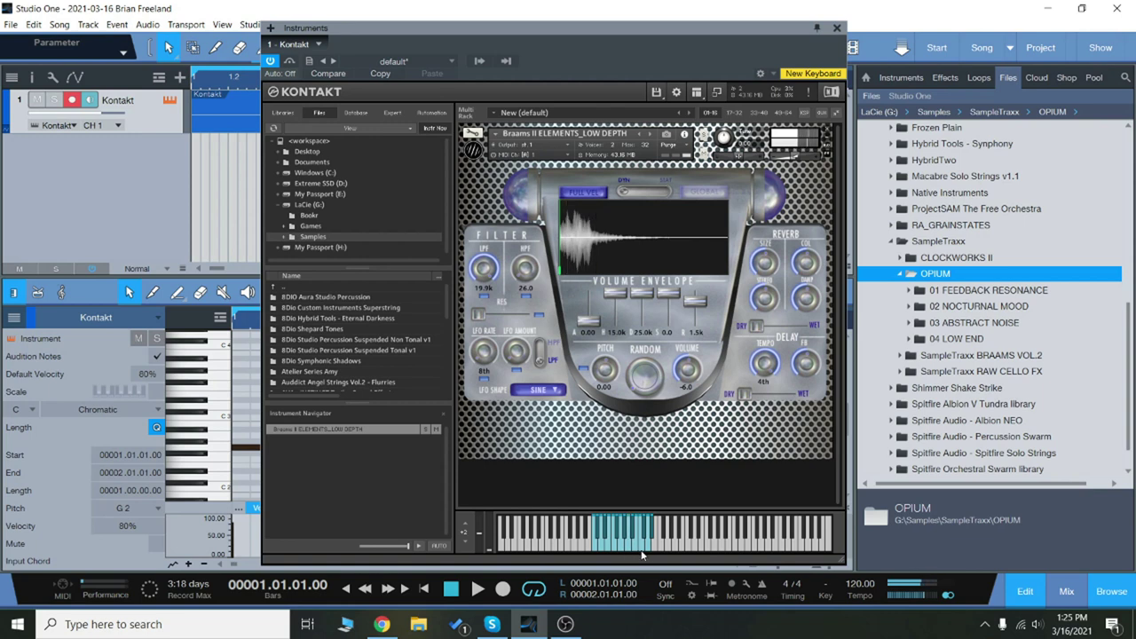
left_click(643, 550)
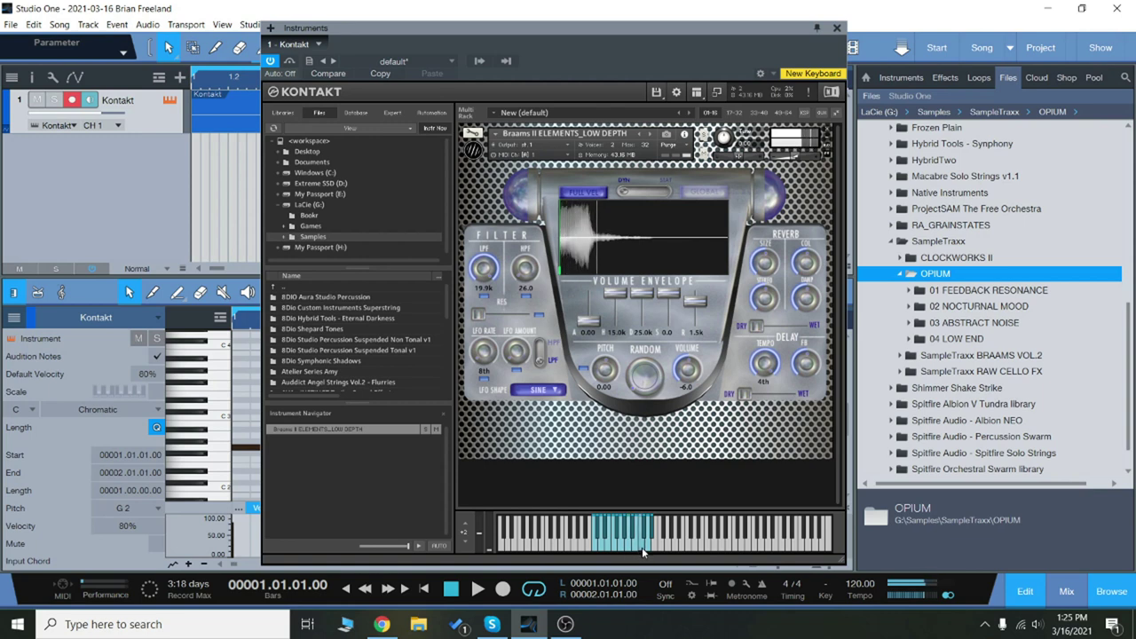
left_click(647, 547)
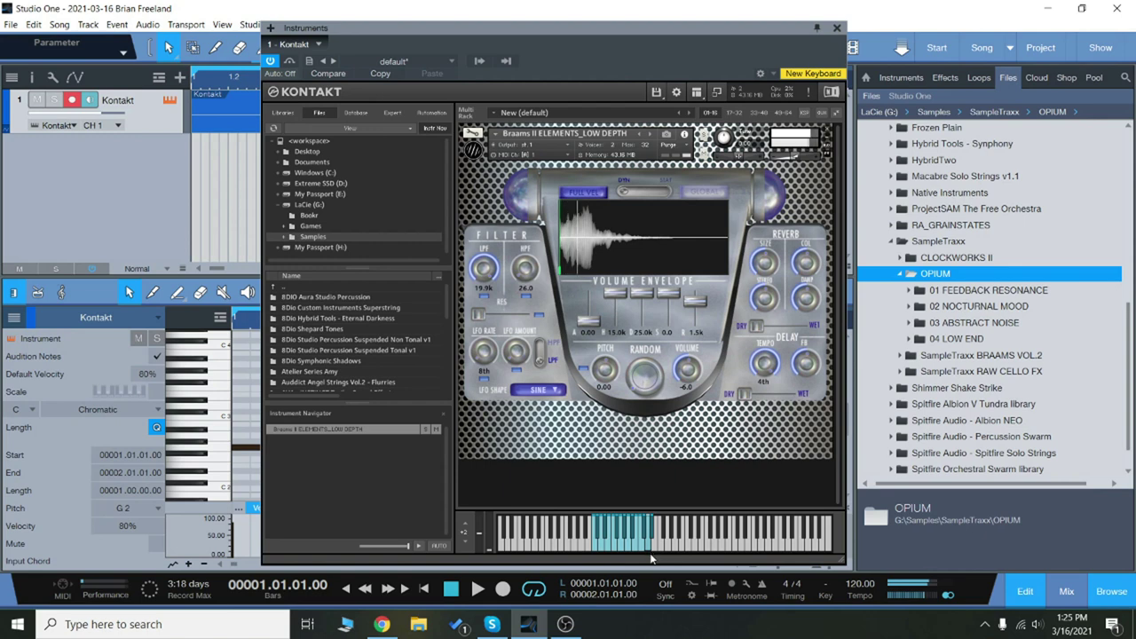
left_click(601, 552)
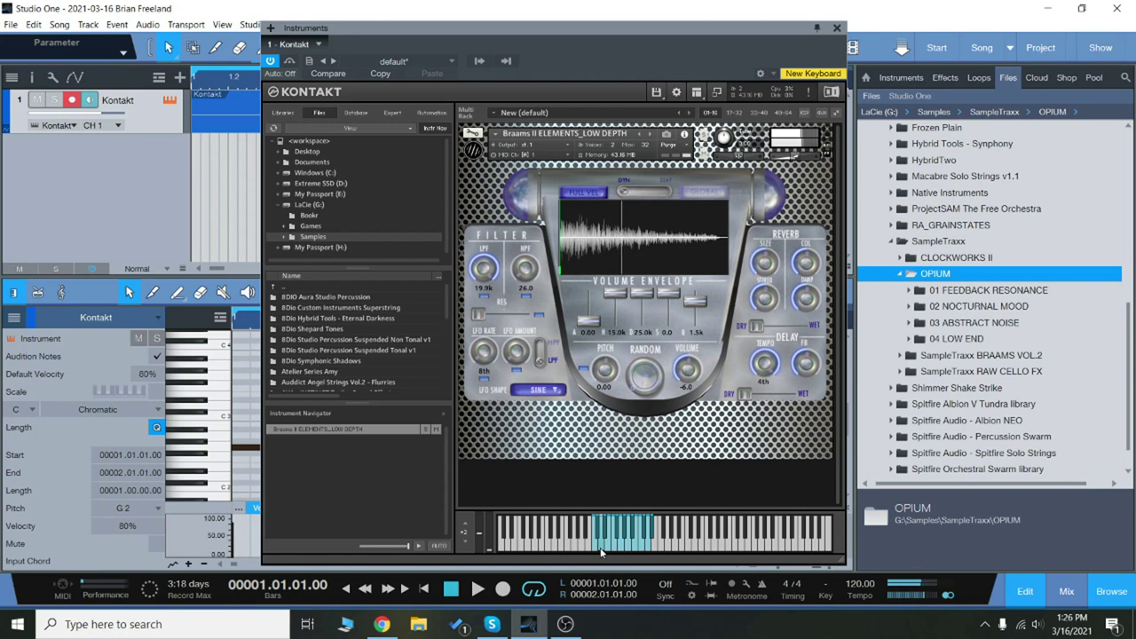
Skip past the Braams II Init patch to Braams II MELODIC and audition notes across its key range
left_click(650, 134)
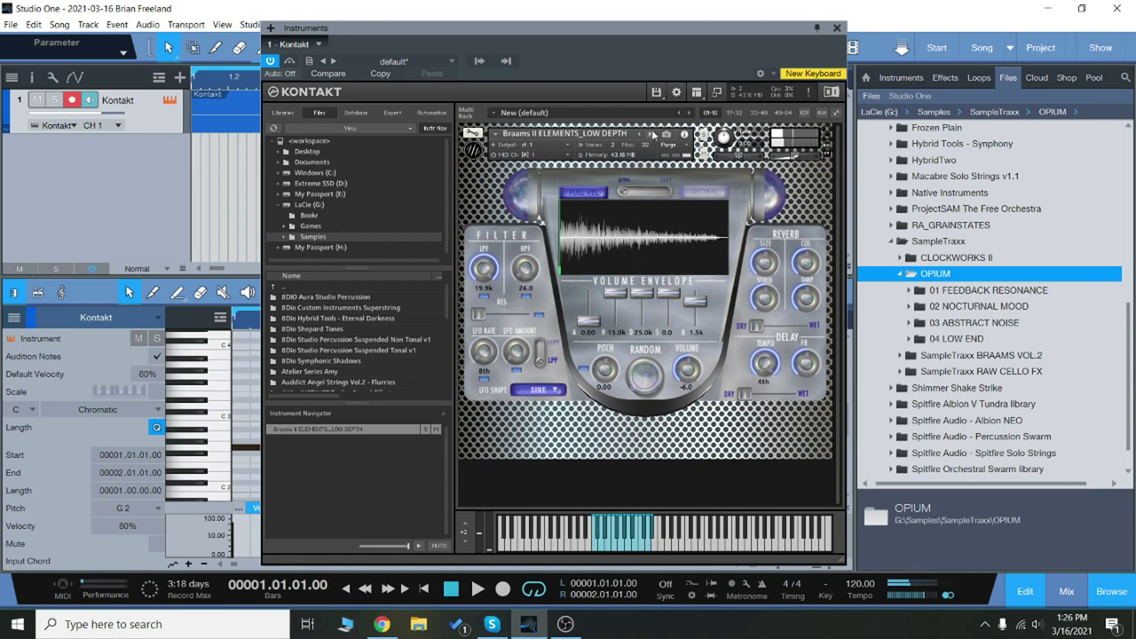
left_click(653, 133)
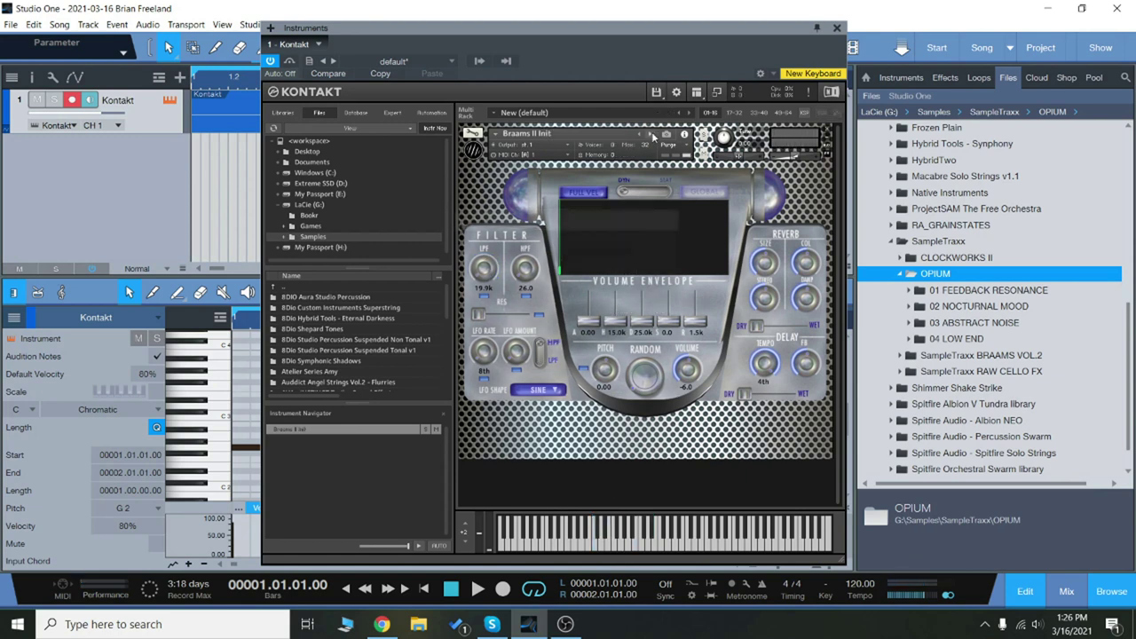
left_click(598, 543)
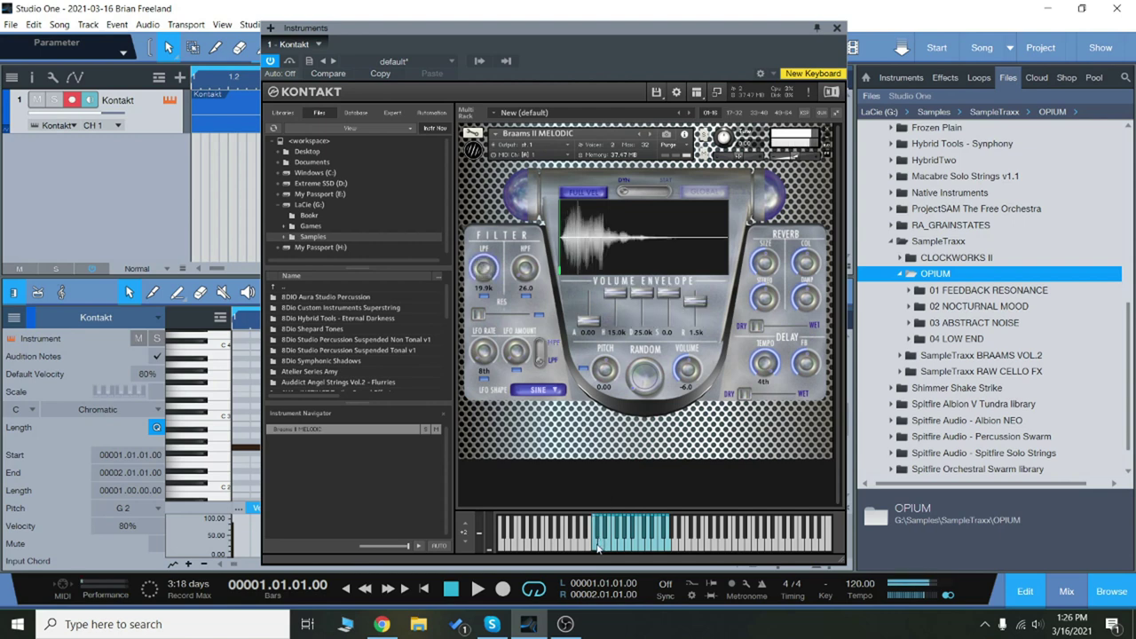
left_click(602, 549)
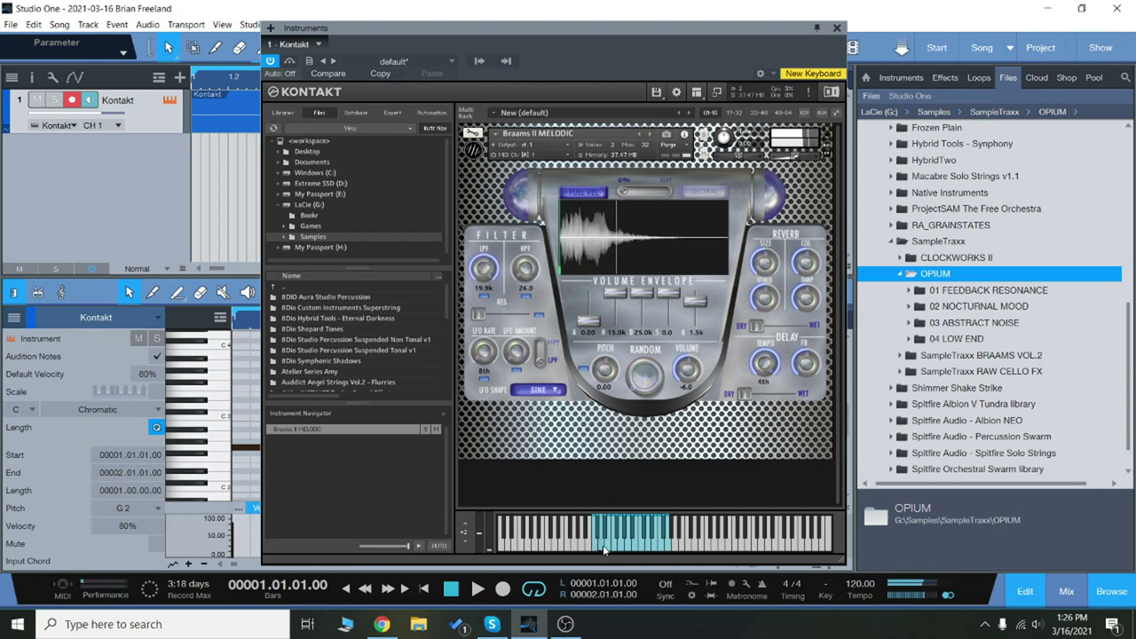
left_click(630, 551)
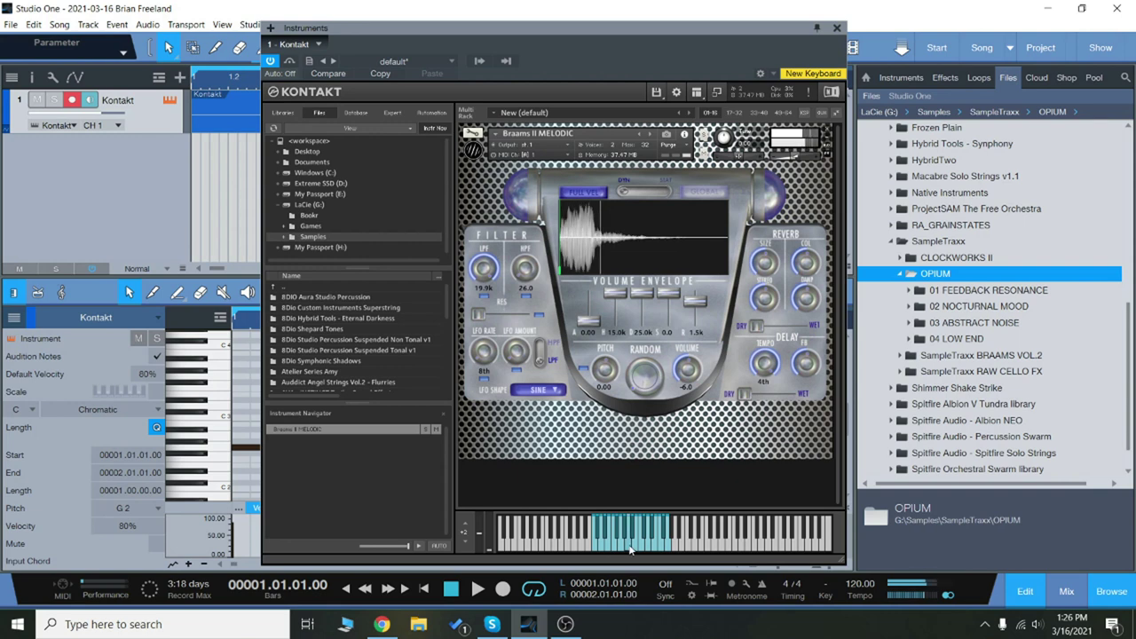
left_click(657, 551)
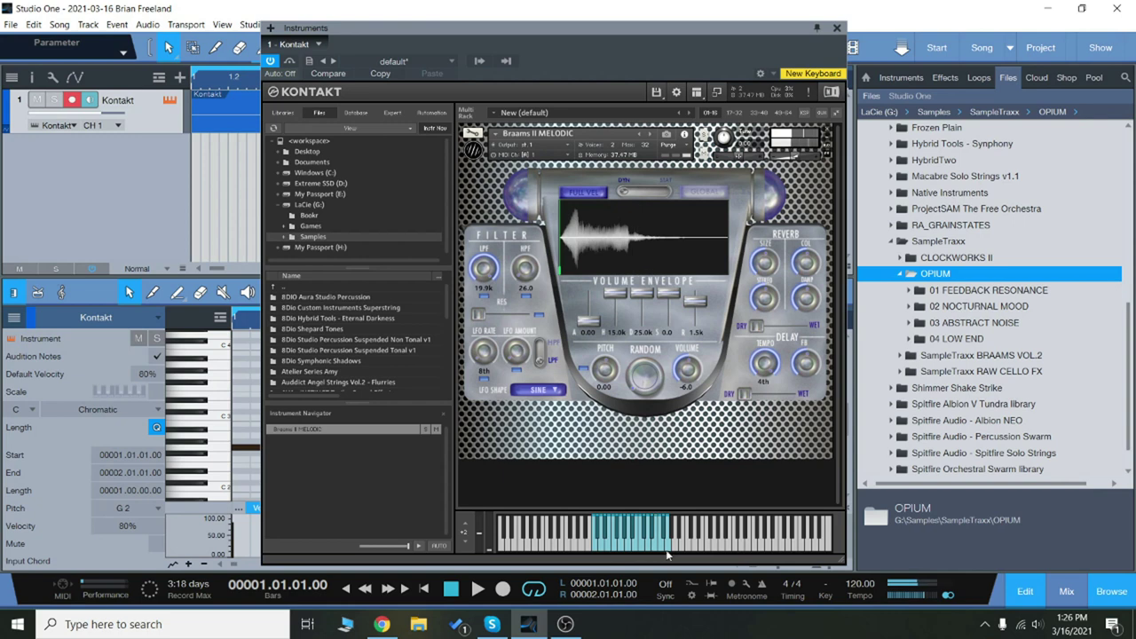
left_click(668, 555)
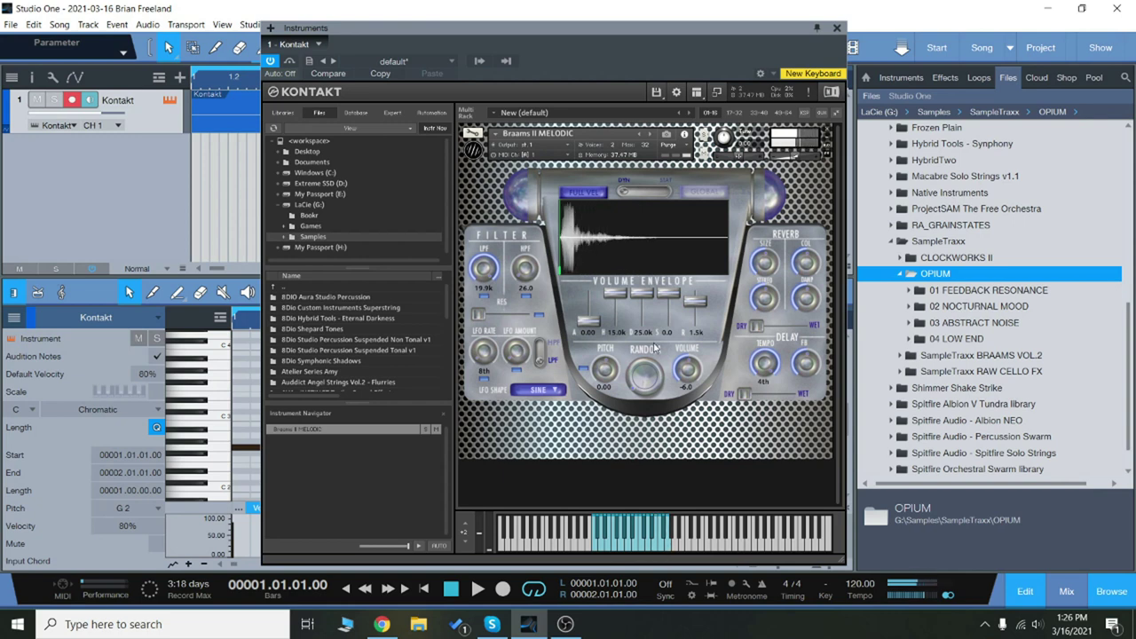
Load the Braams II NOISE DROP patch and audition notes in the middle and upper part of its range
left_click(647, 134)
left_click(618, 552)
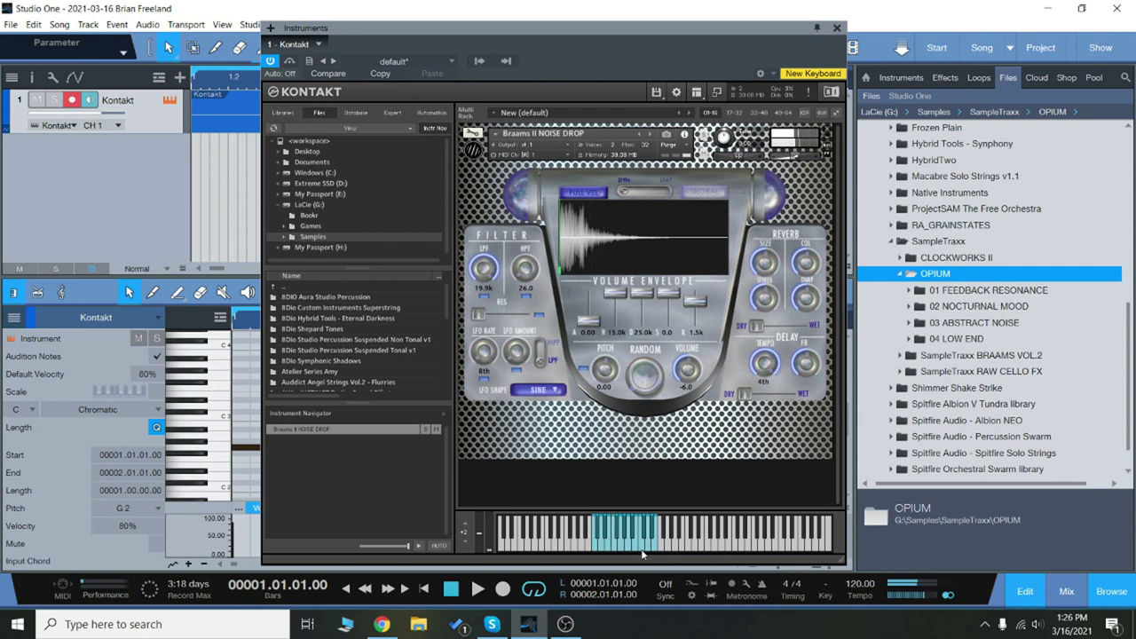
left_click(643, 552)
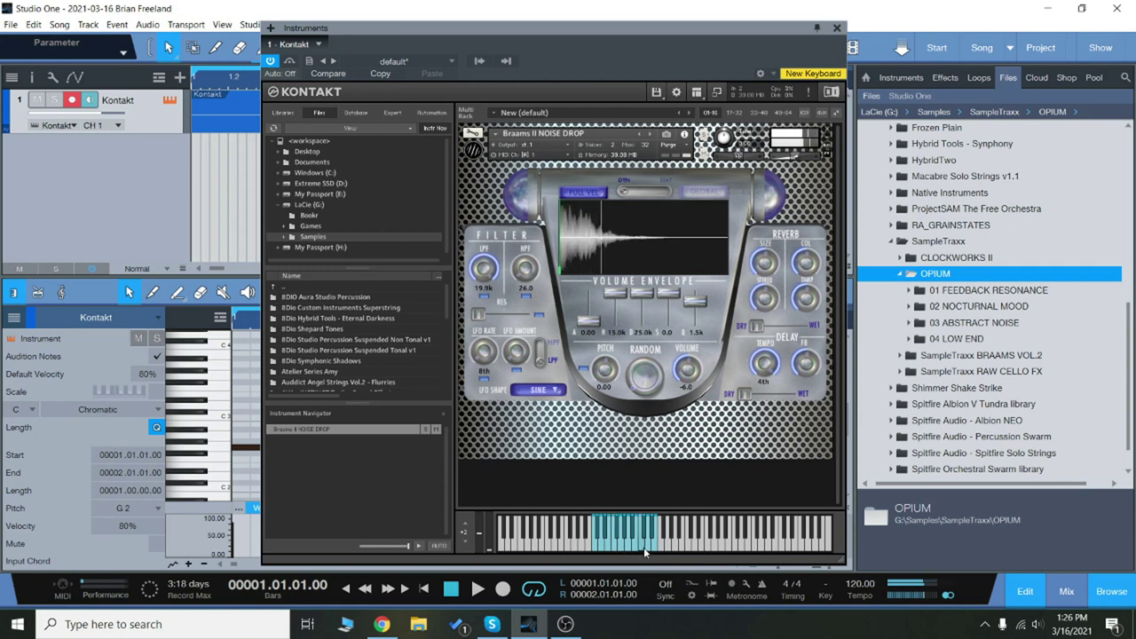
left_click(657, 550)
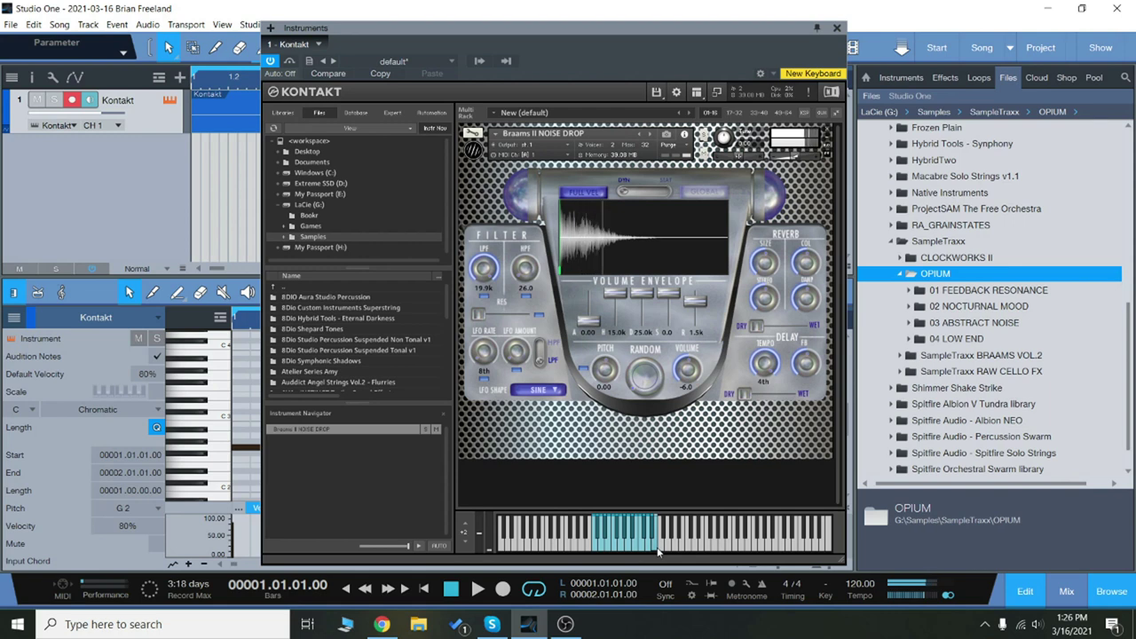
Load the Braams II PITCH MOTION patch and audition notes across its key range
left_click(649, 135)
left_click(602, 551)
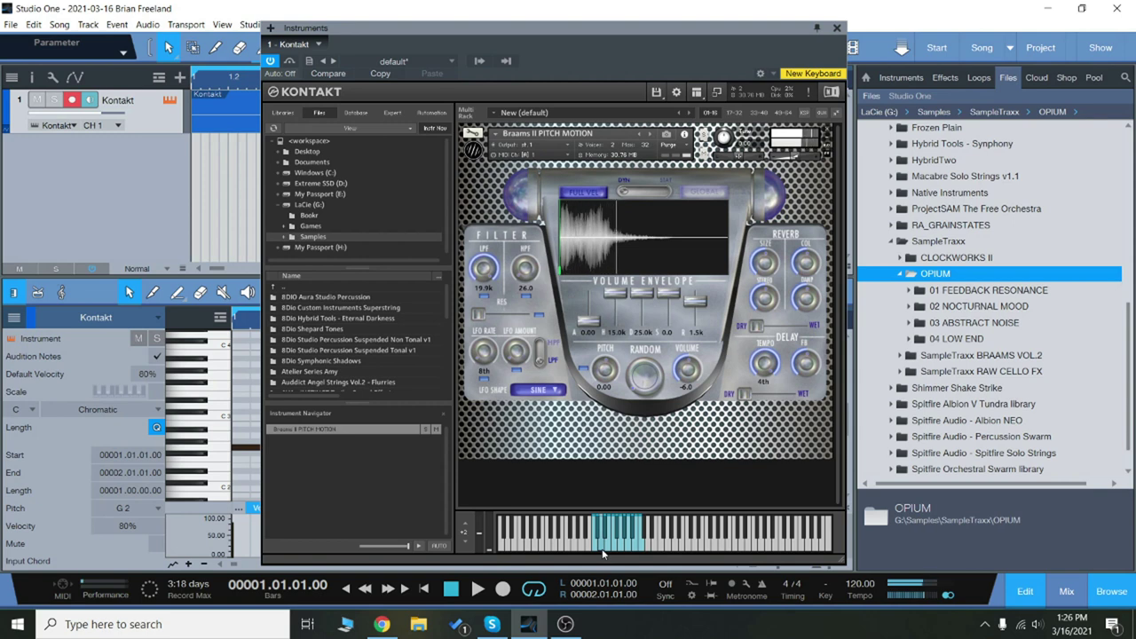
left_click(624, 550)
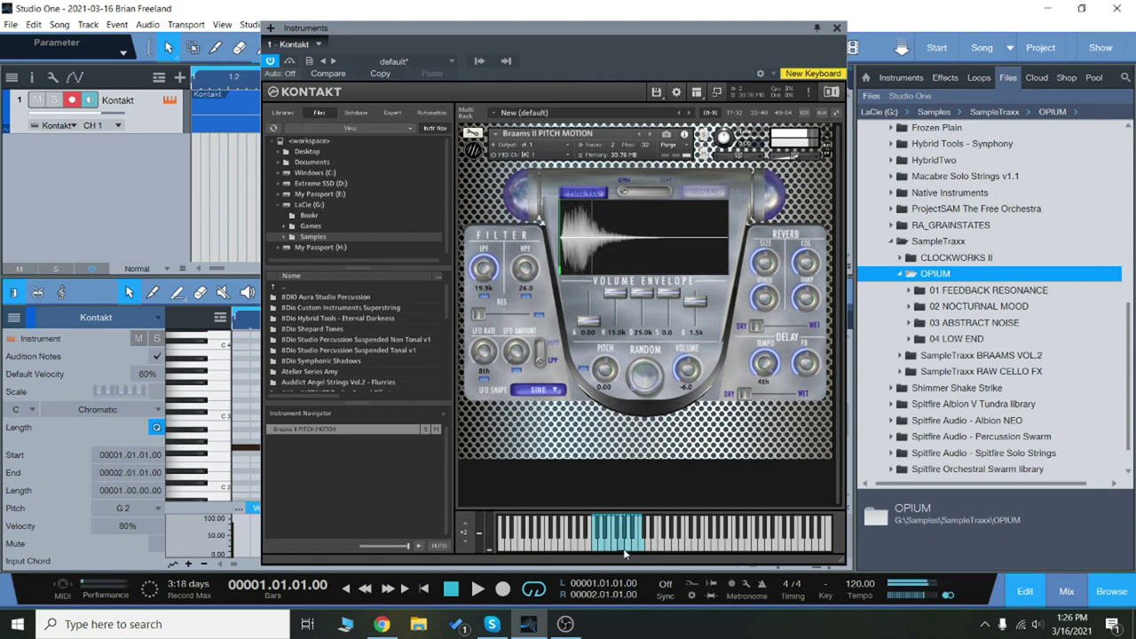
left_click(645, 549)
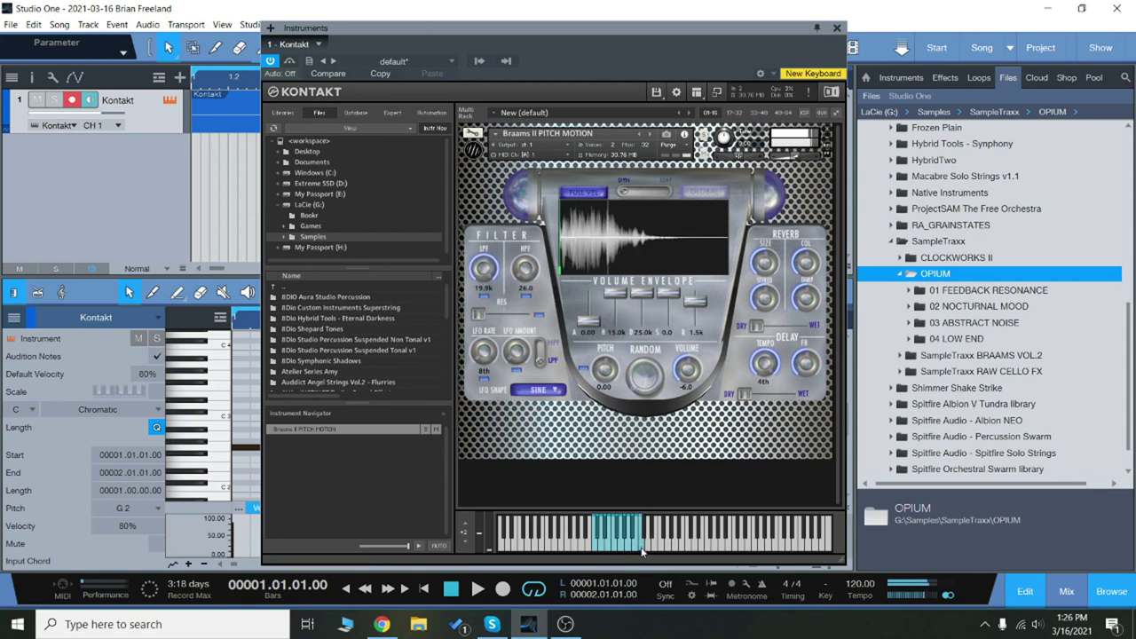
left_click(632, 550)
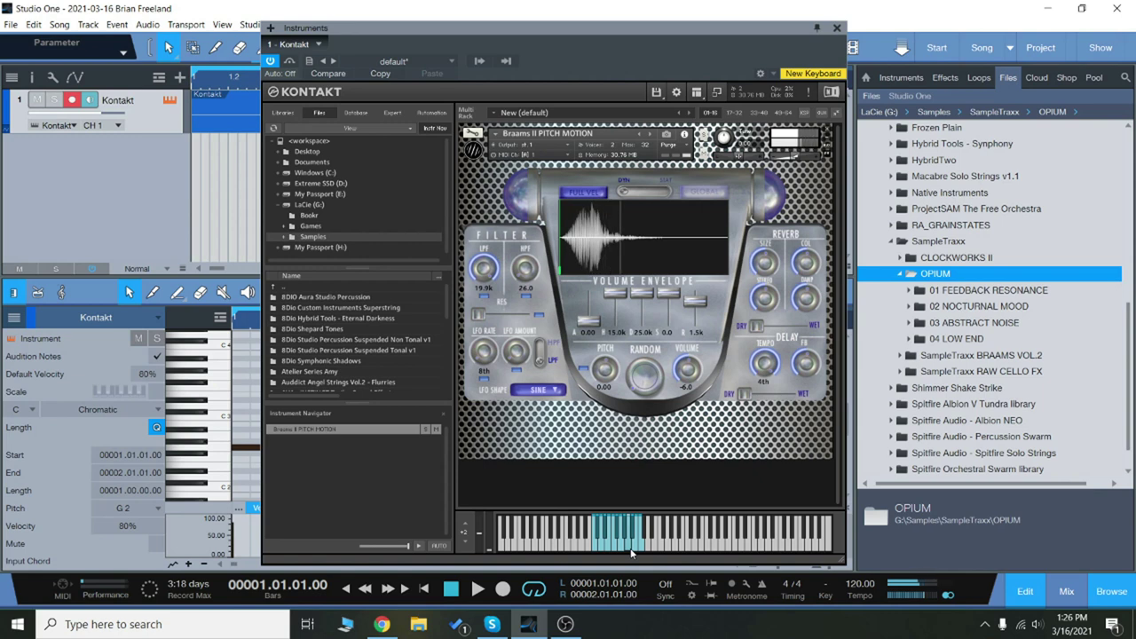
Load the Braams II RESONATOR patch and audition notes in the middle, upper and low parts of its range
left_click(651, 135)
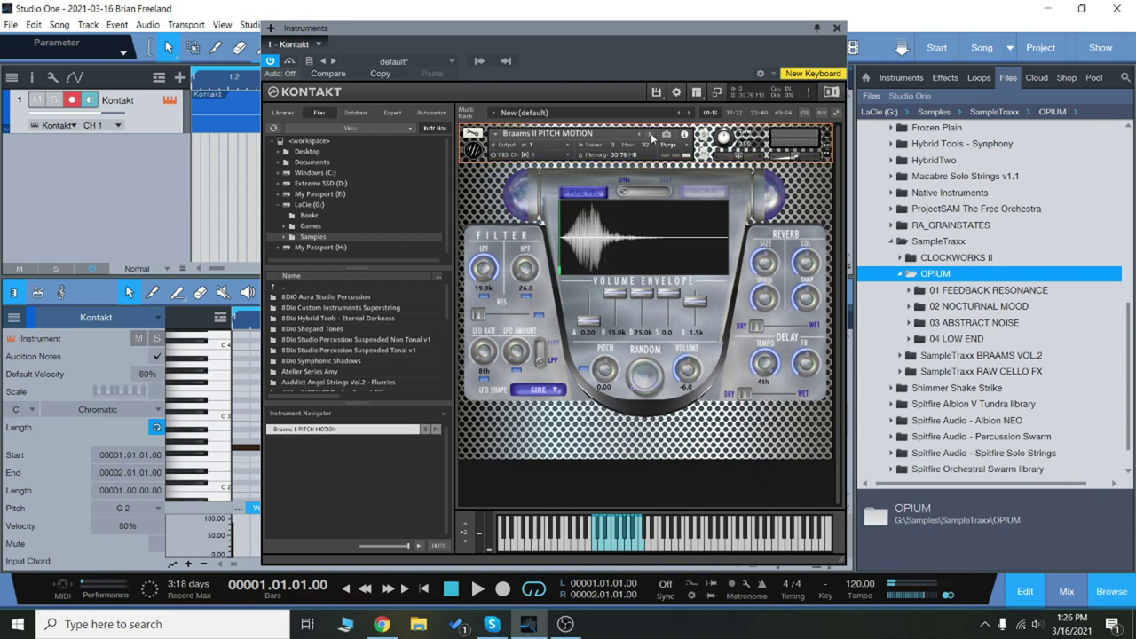
left_click(616, 545)
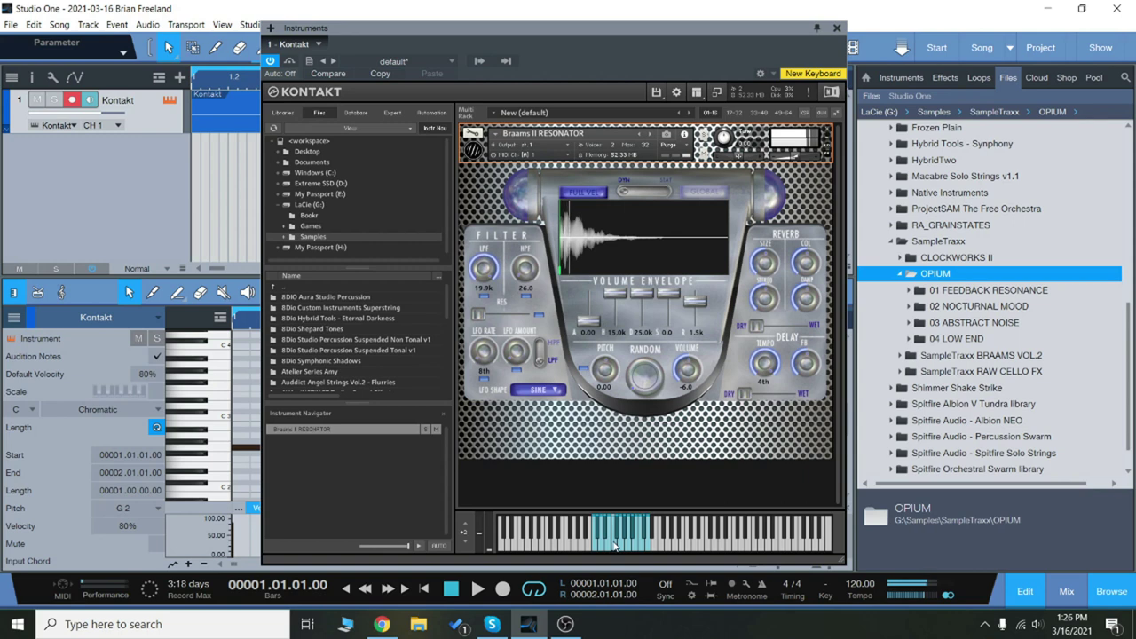
left_click(635, 552)
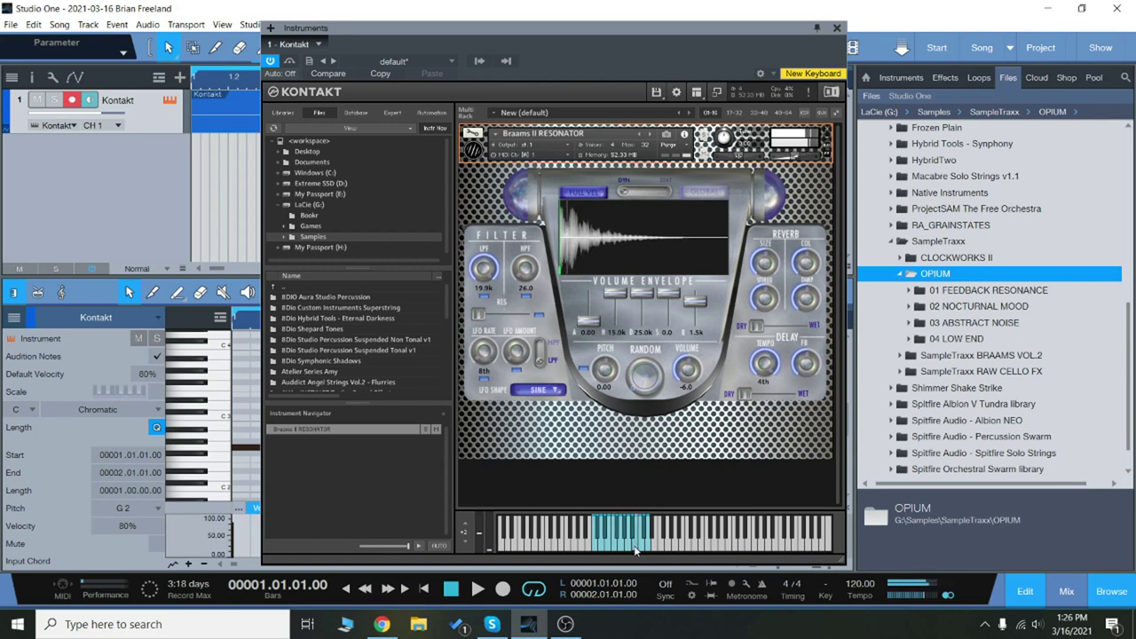
left_click(598, 545)
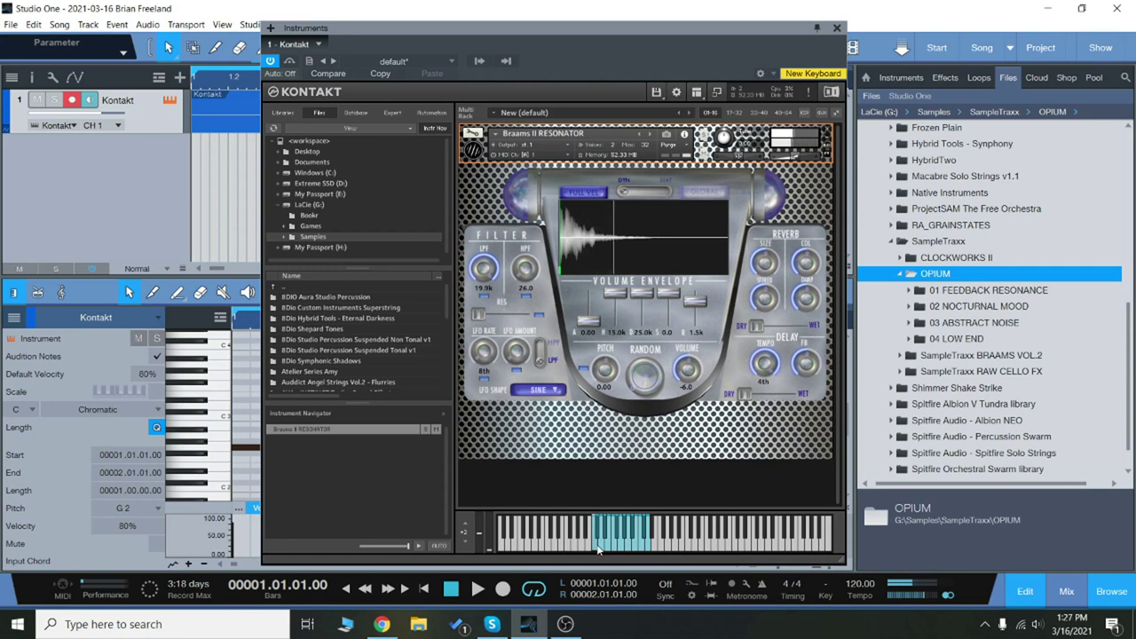
Load the Braams II REVERSE patch and audition notes from the low to the high end of its range
left_click(647, 133)
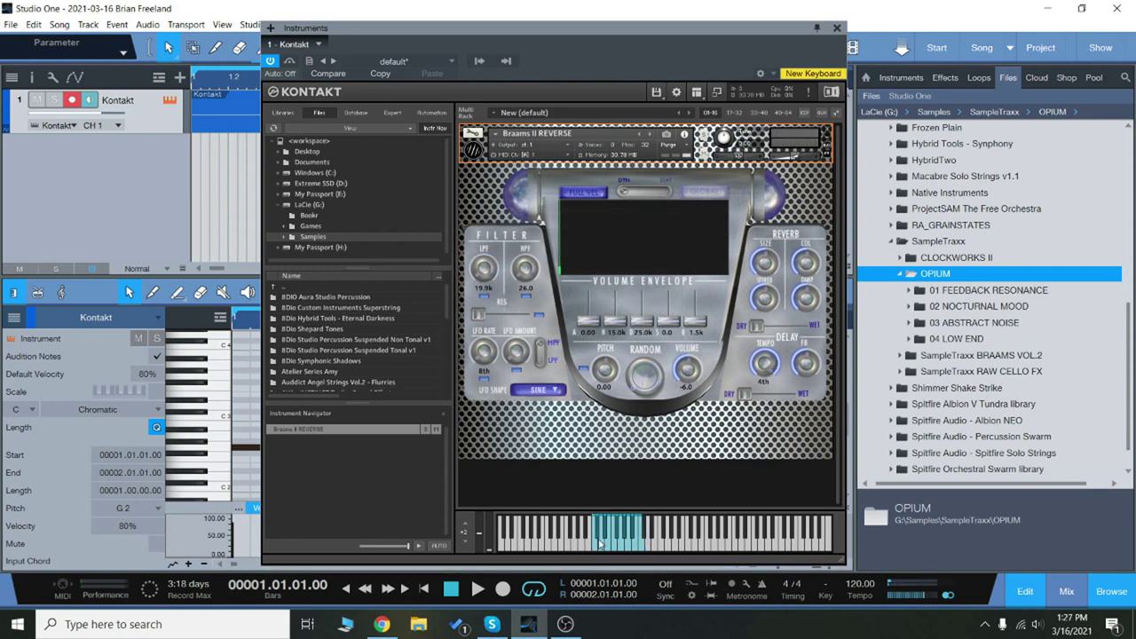
left_click(600, 543)
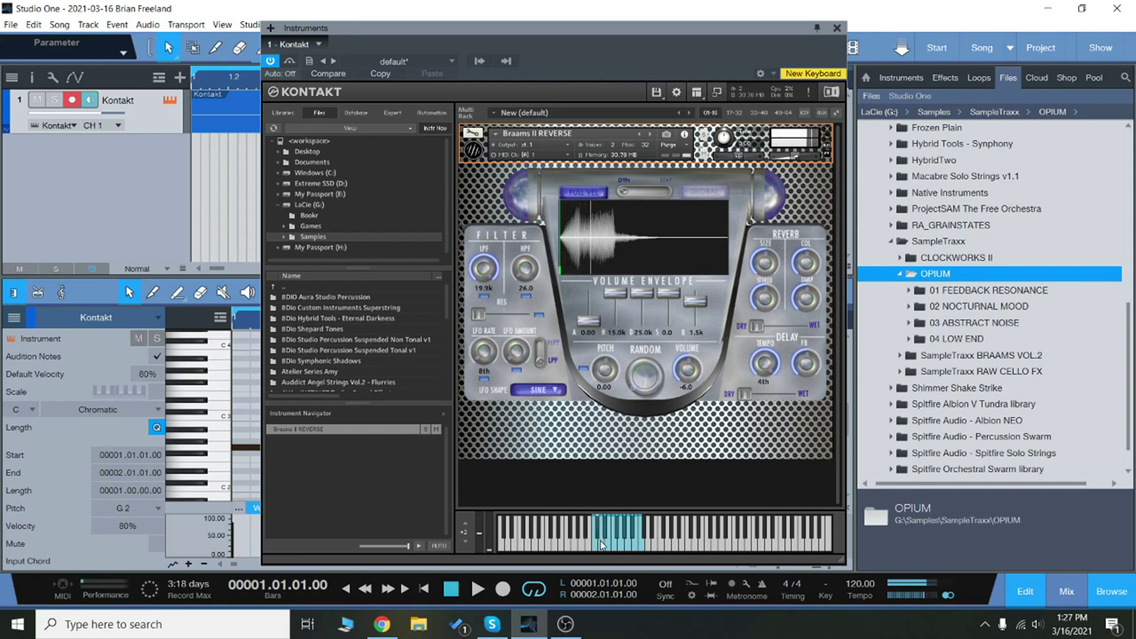
left_click(629, 549)
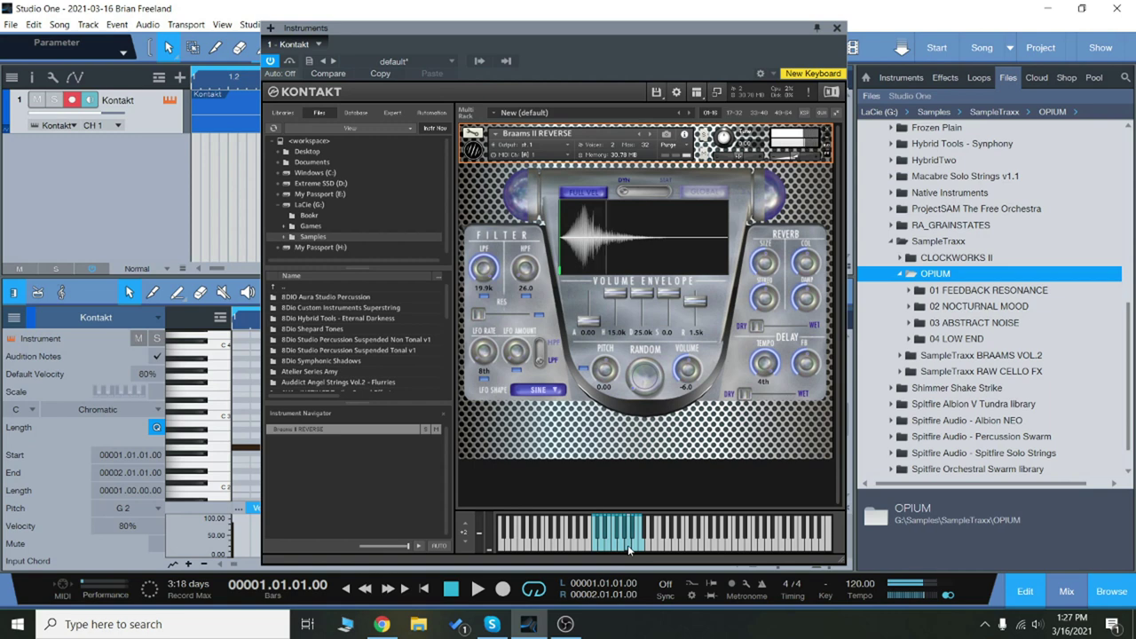
left_click(645, 551)
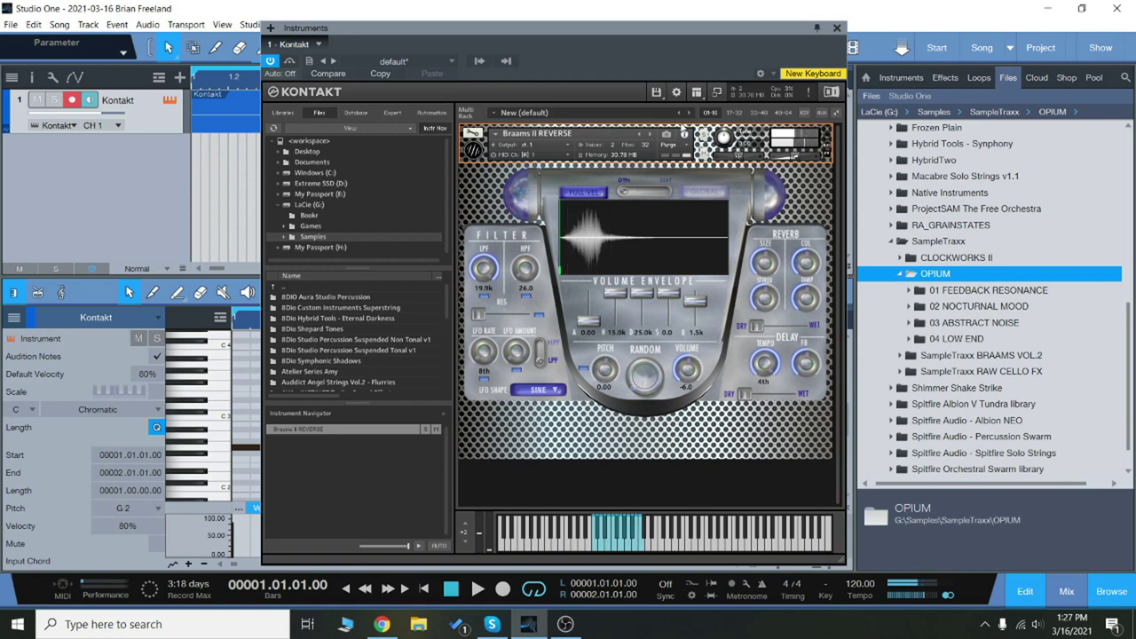
Remove the Braams II instrument from the rack and load RAW CELLO FX_CRESCENDO from the SampleTraxx RAW CELLO FX folder of the Quick-Load catalog
left_click(649, 135)
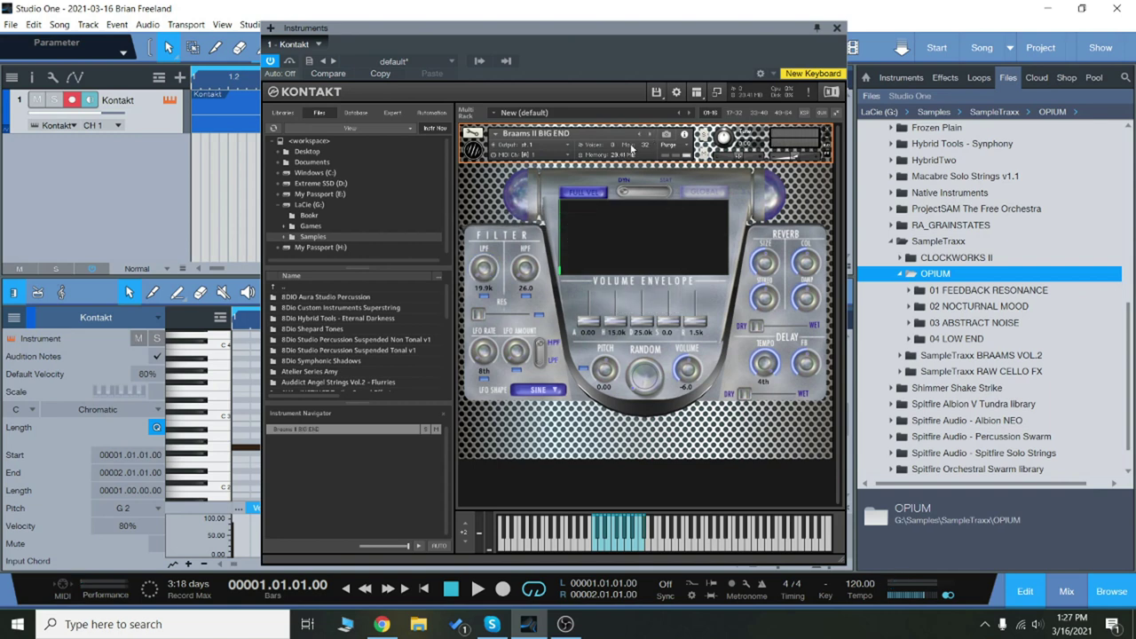
right_click(654, 472)
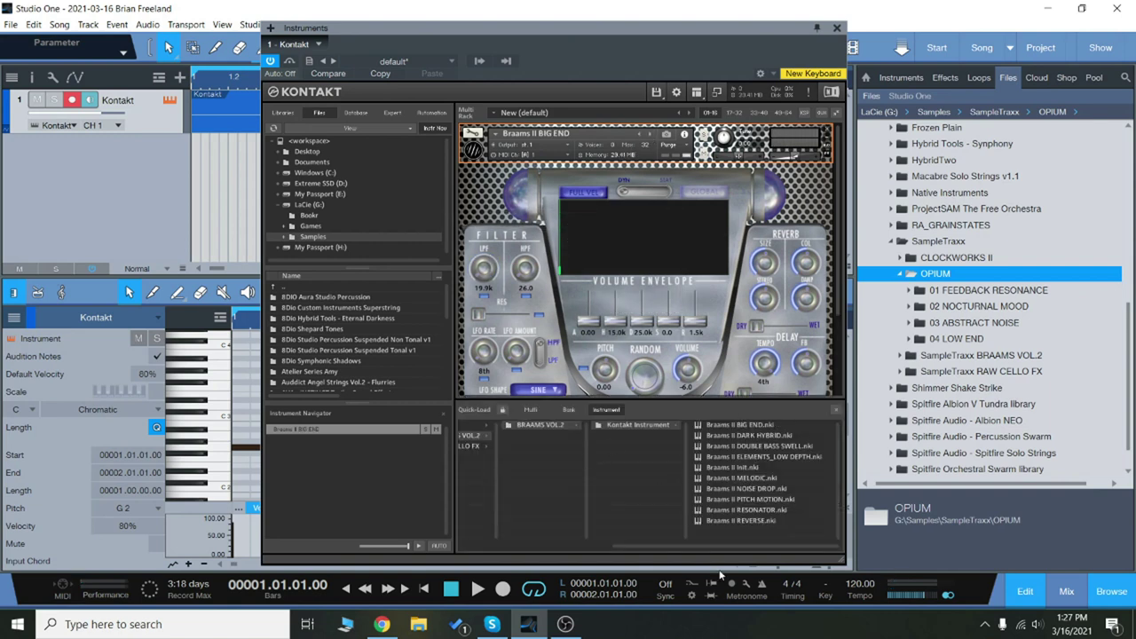
left_click_drag(723, 550, 653, 557)
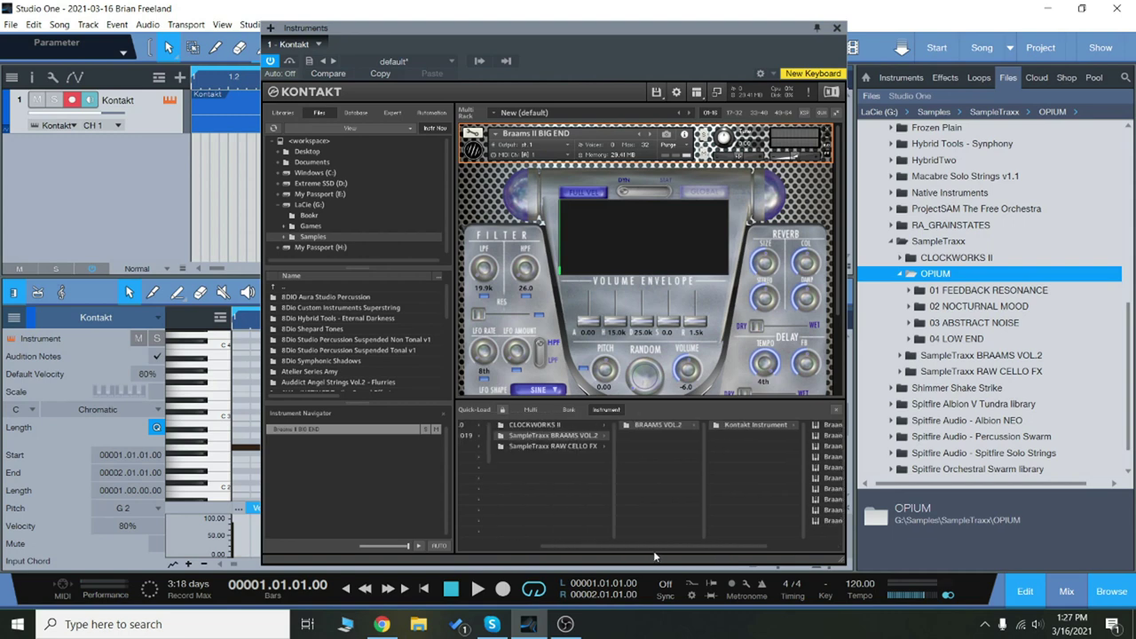
left_click(826, 131)
left_click(567, 445)
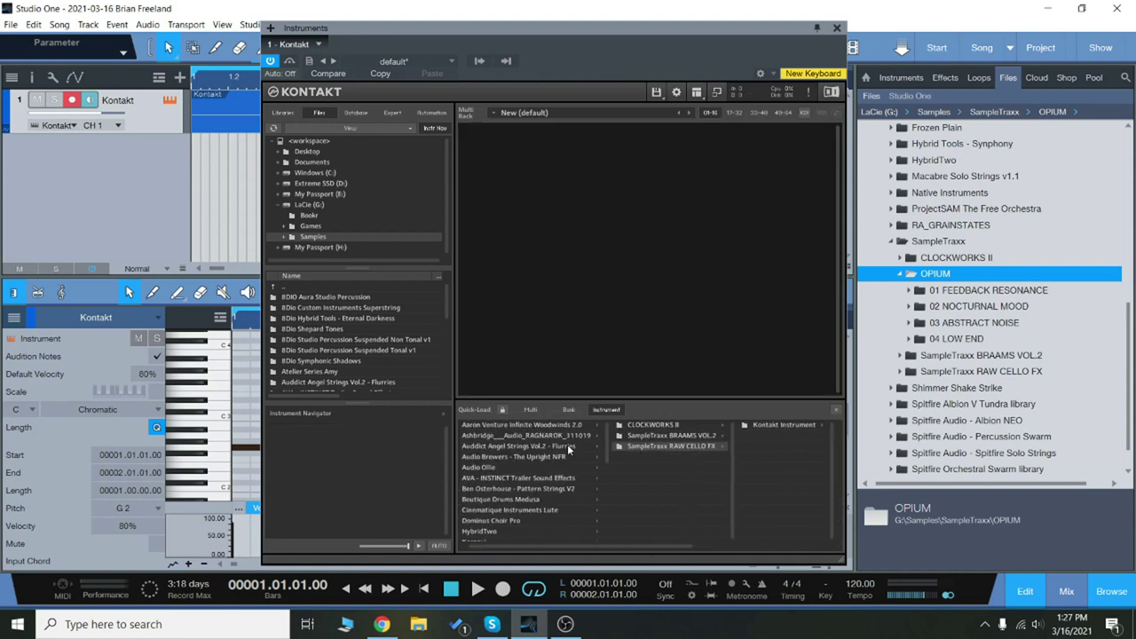
left_click(777, 426)
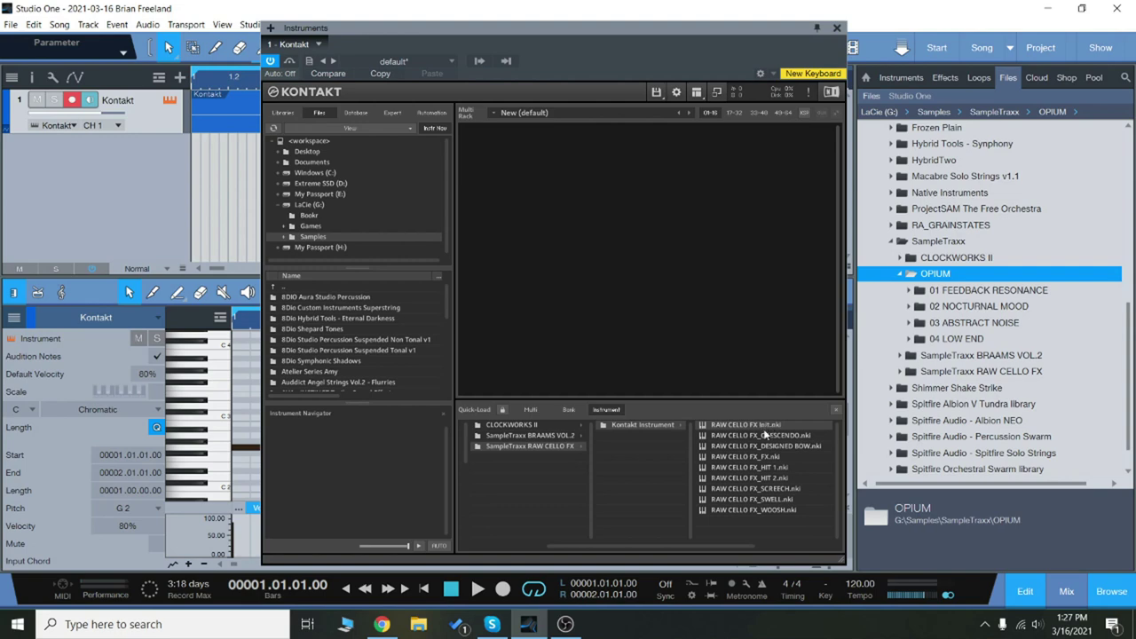
double_click(764, 434)
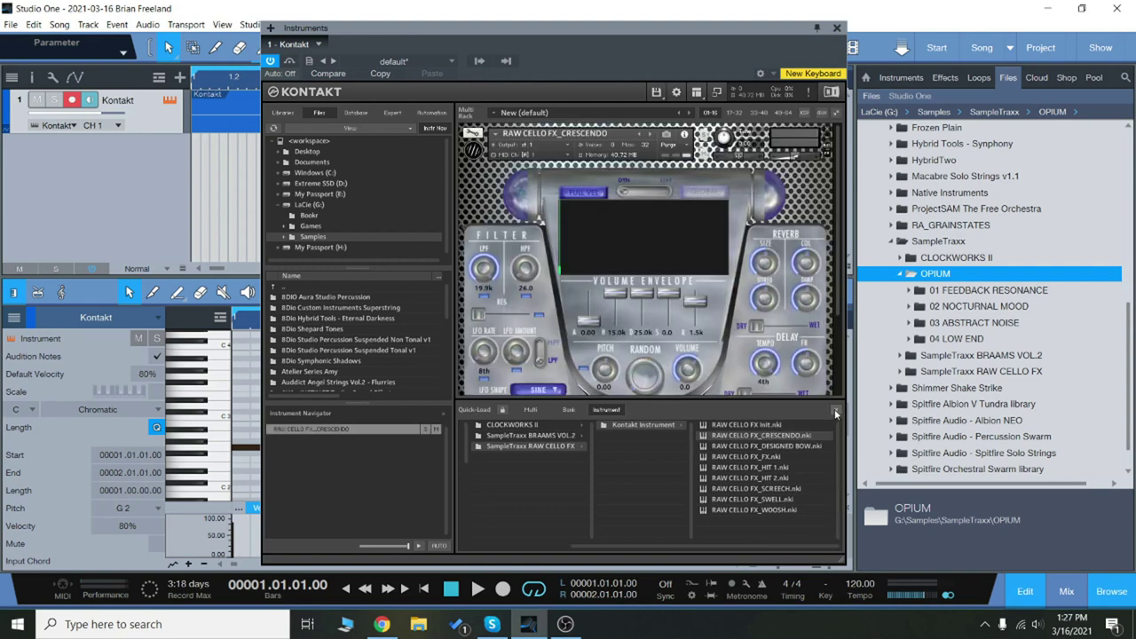
Close the Quick-Load catalog and audition low, middle and high notes of the RAW CELLO FX_CRESCENDO patch
left_click(834, 410)
left_click(599, 545)
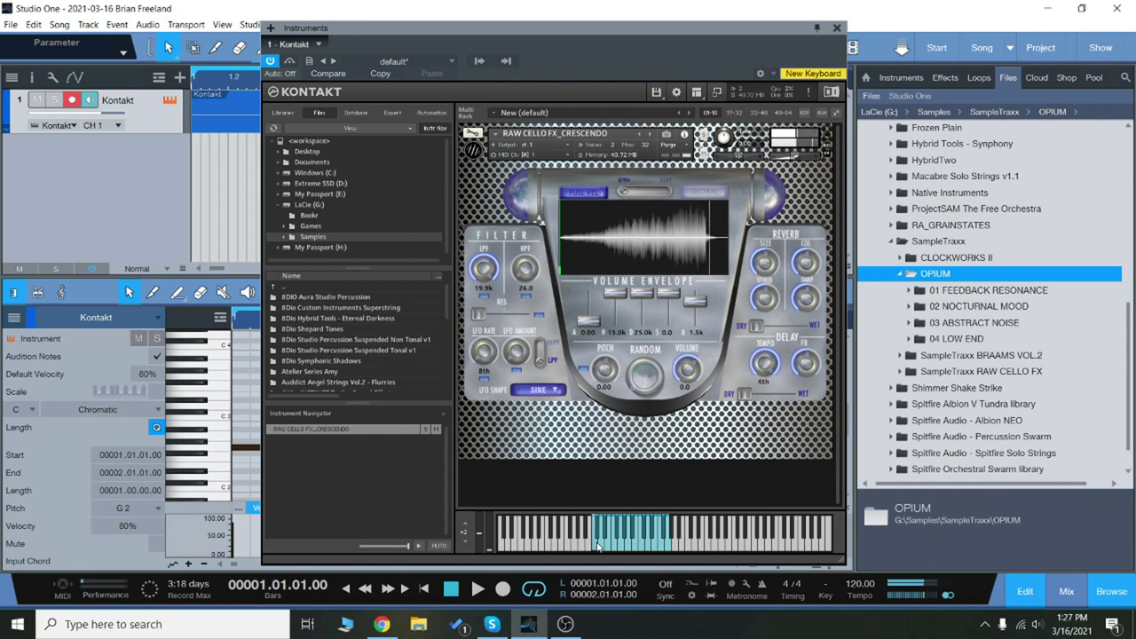
left_click(643, 548)
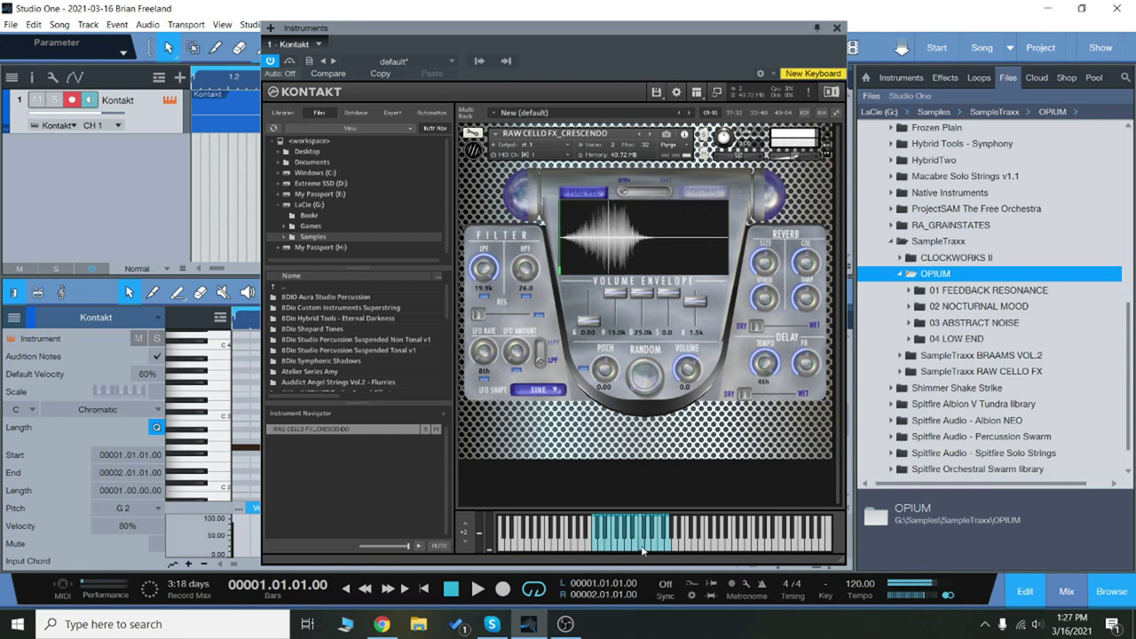
left_click(663, 551)
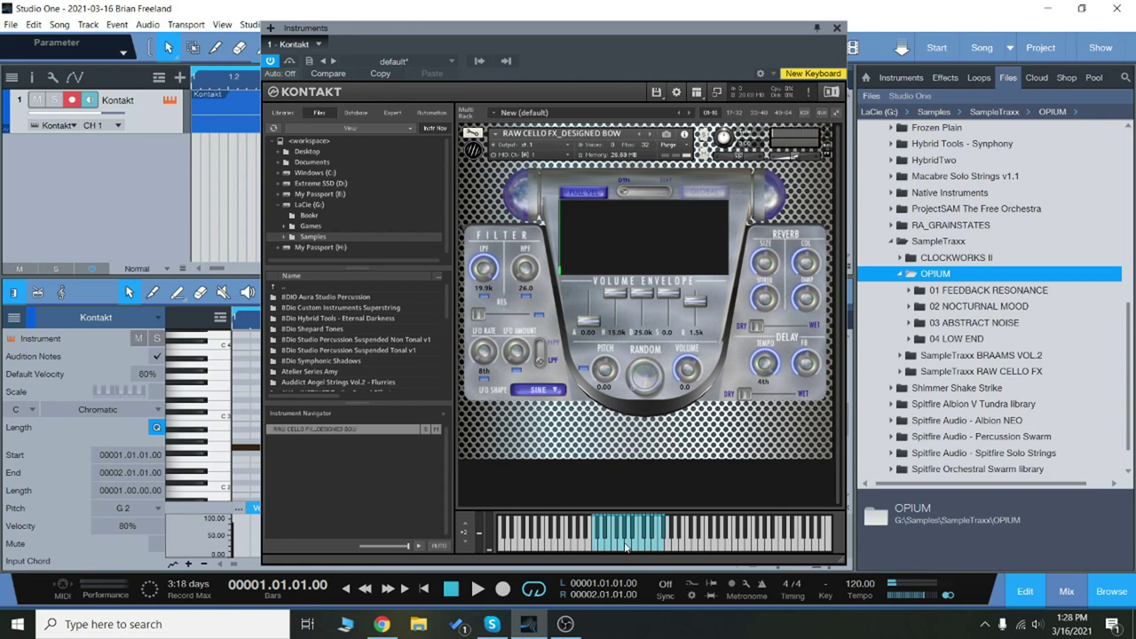
Audition middle, low and high notes of the RAW CELLO FX_DESIGNED BOW patch
left_click(625, 548)
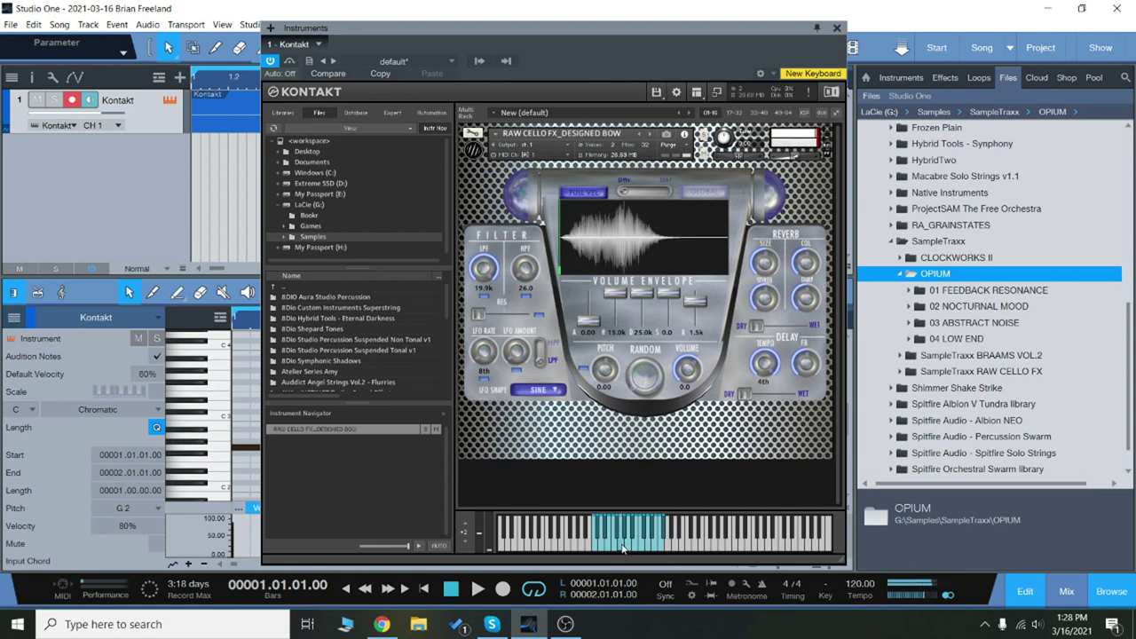
left_click(643, 550)
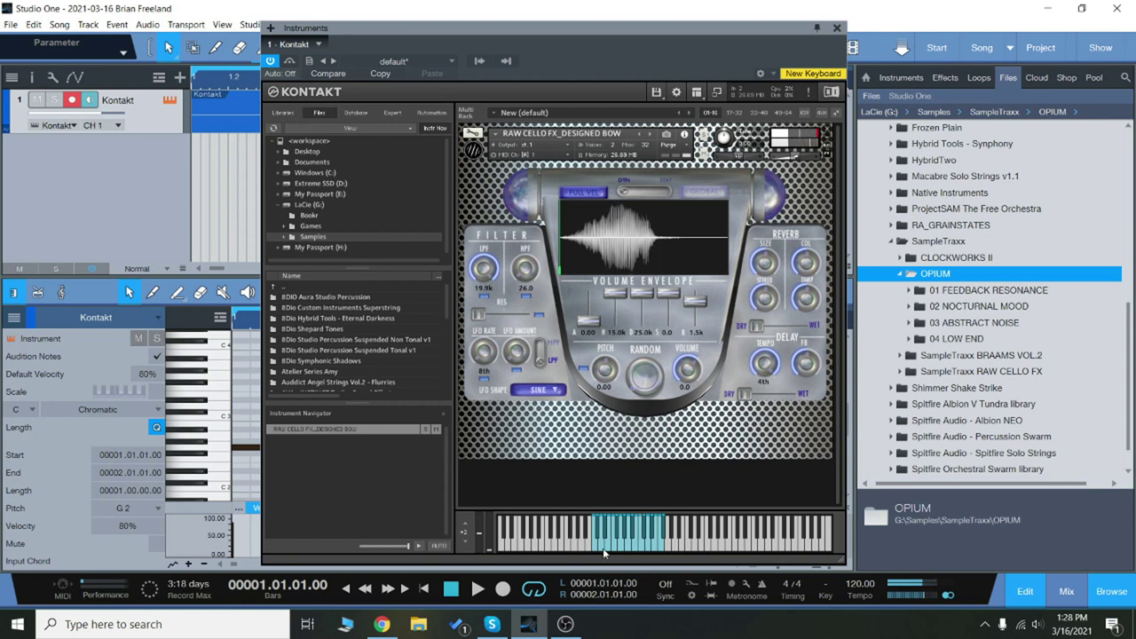
left_click(602, 551)
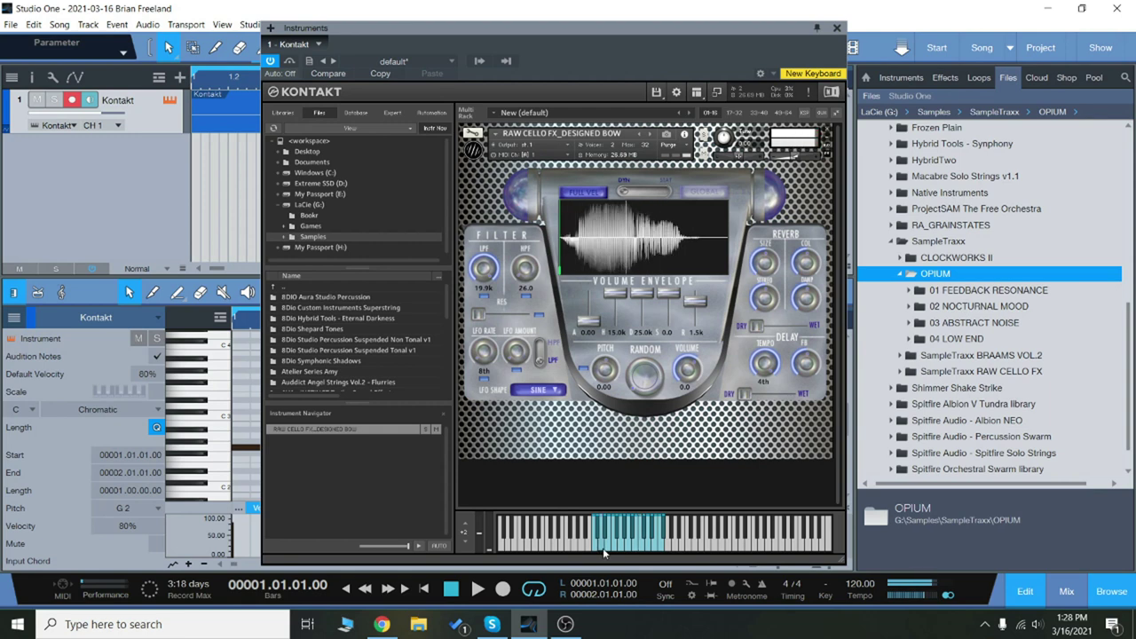
left_click(660, 547)
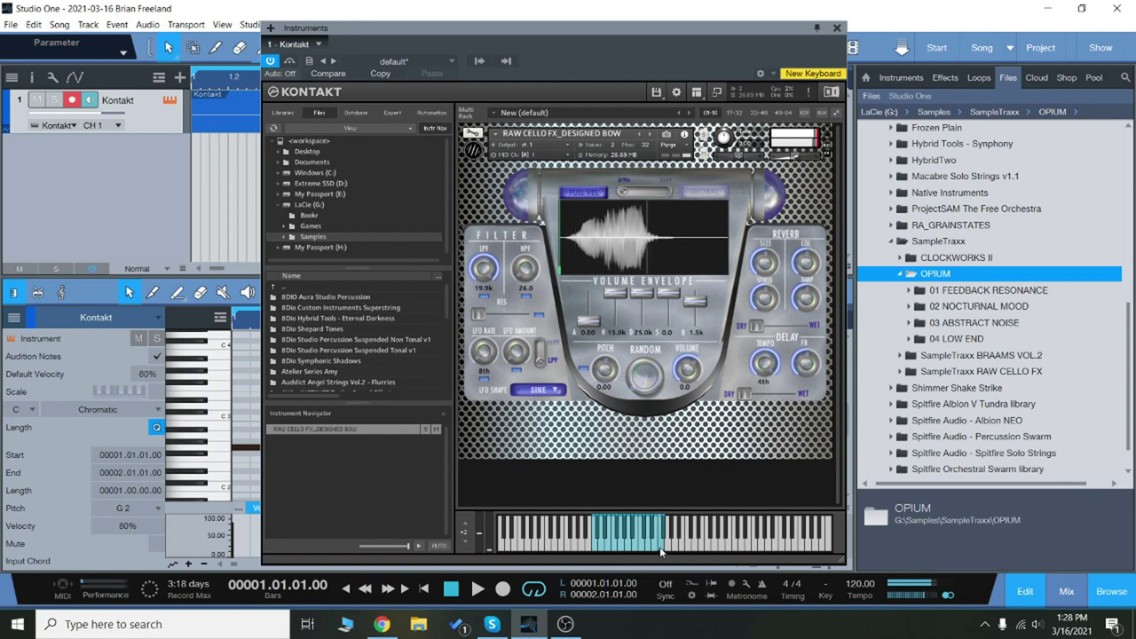
Load the RAW CELLO FX_FX patch and audition progressively higher notes of its key range
left_click(650, 134)
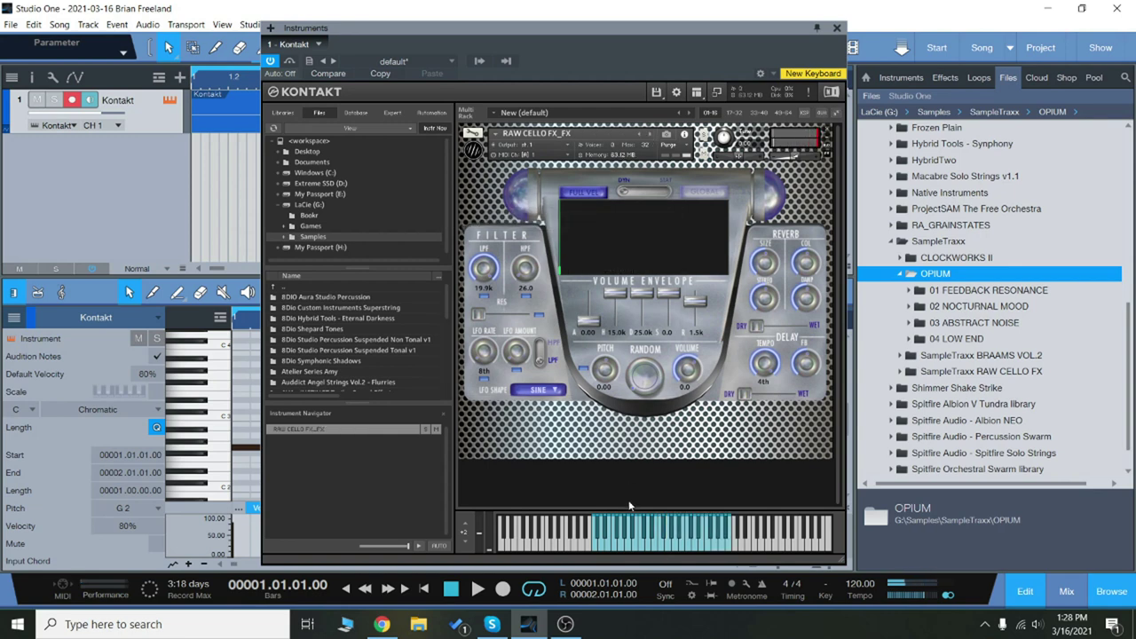
left_click(636, 548)
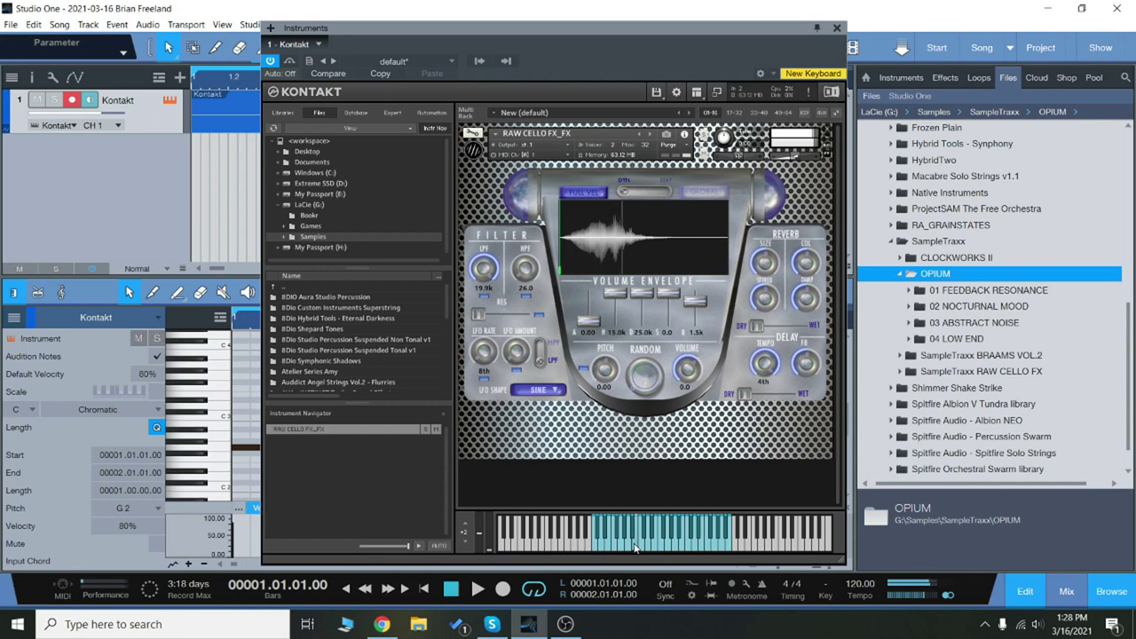
left_click(667, 544)
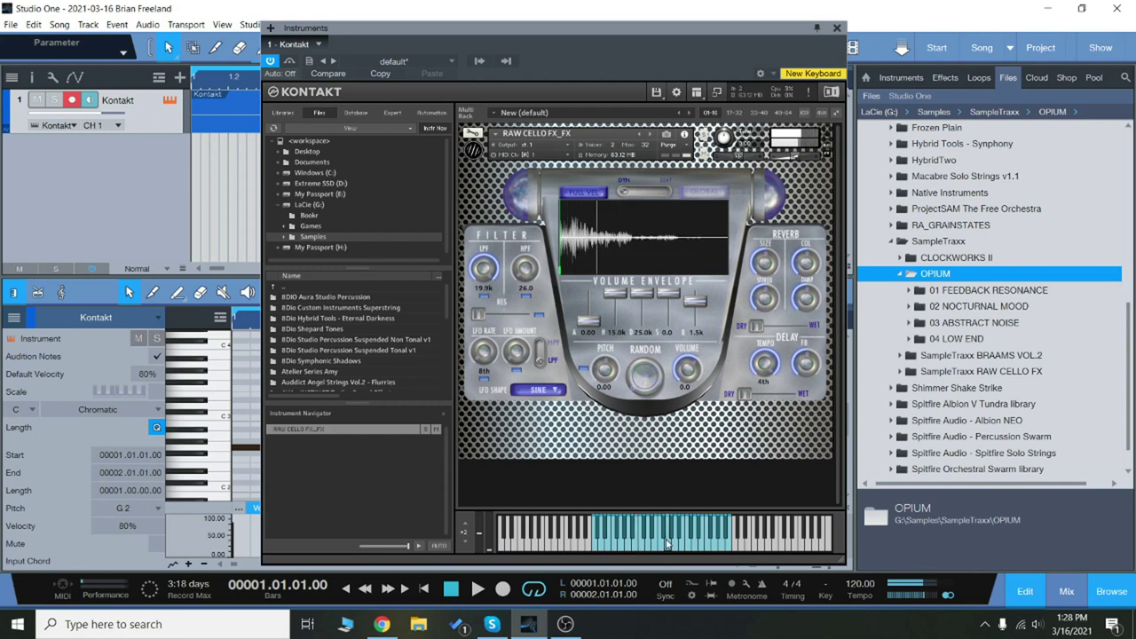
left_click(697, 551)
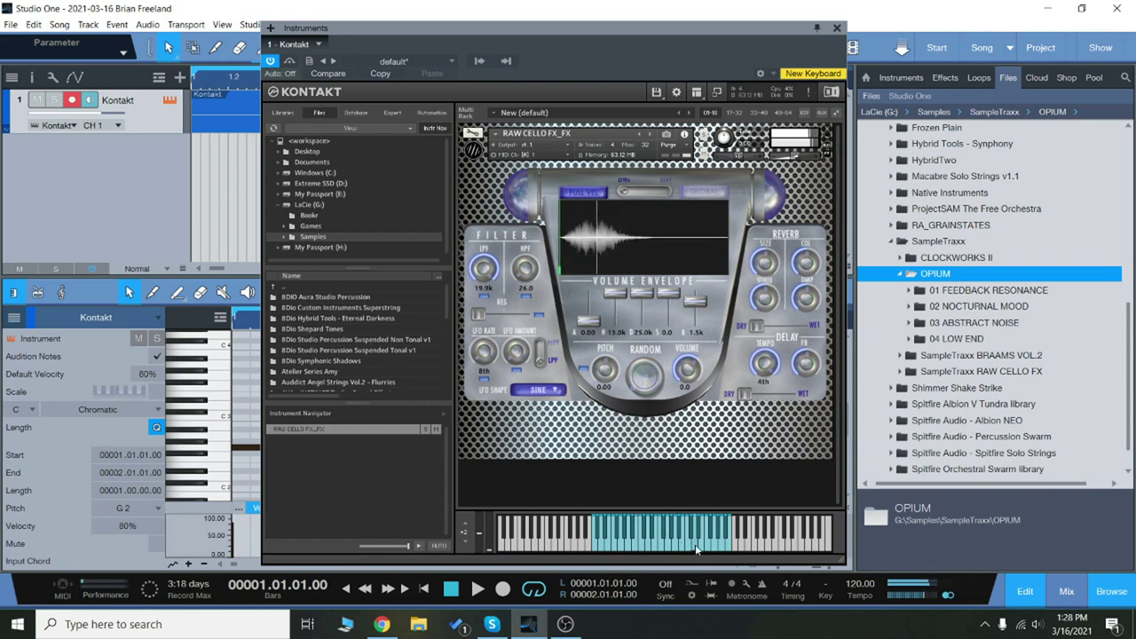
left_click(718, 549)
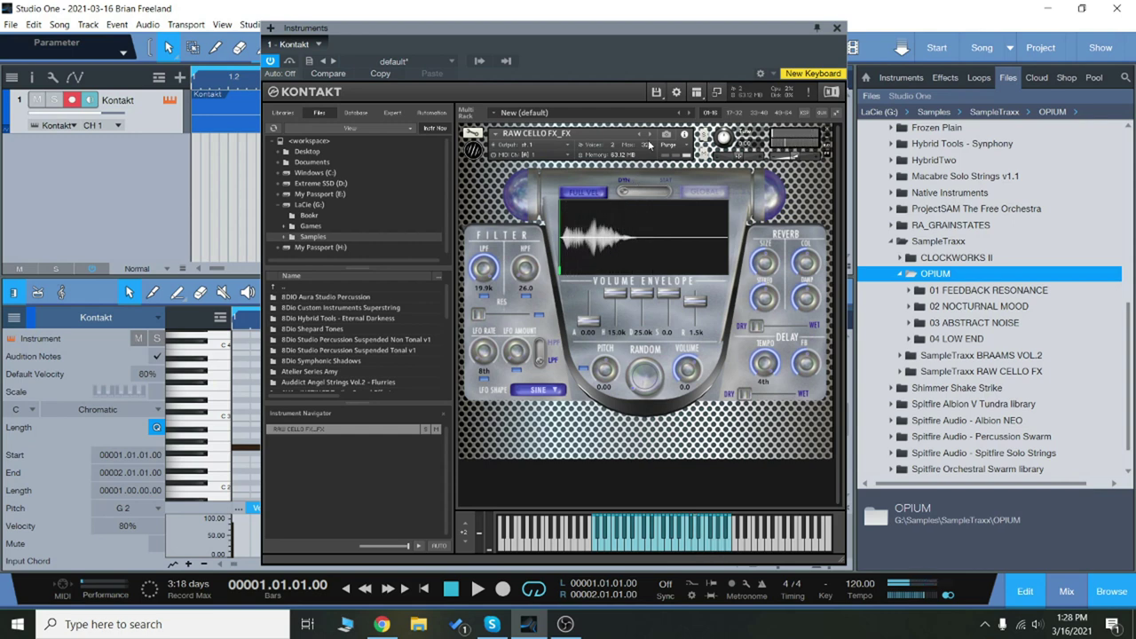
Load the RAW CELLO FX_HIT 1 patch and audition notes up its key range, finishing with a low note
left_click(649, 134)
left_click(619, 550)
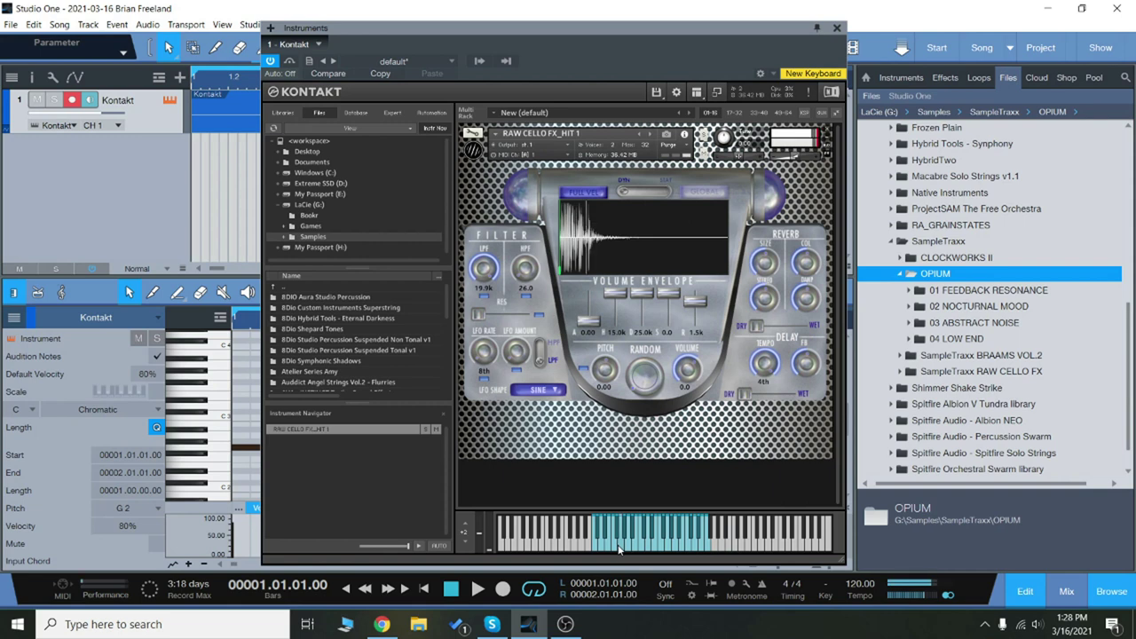
left_click(644, 551)
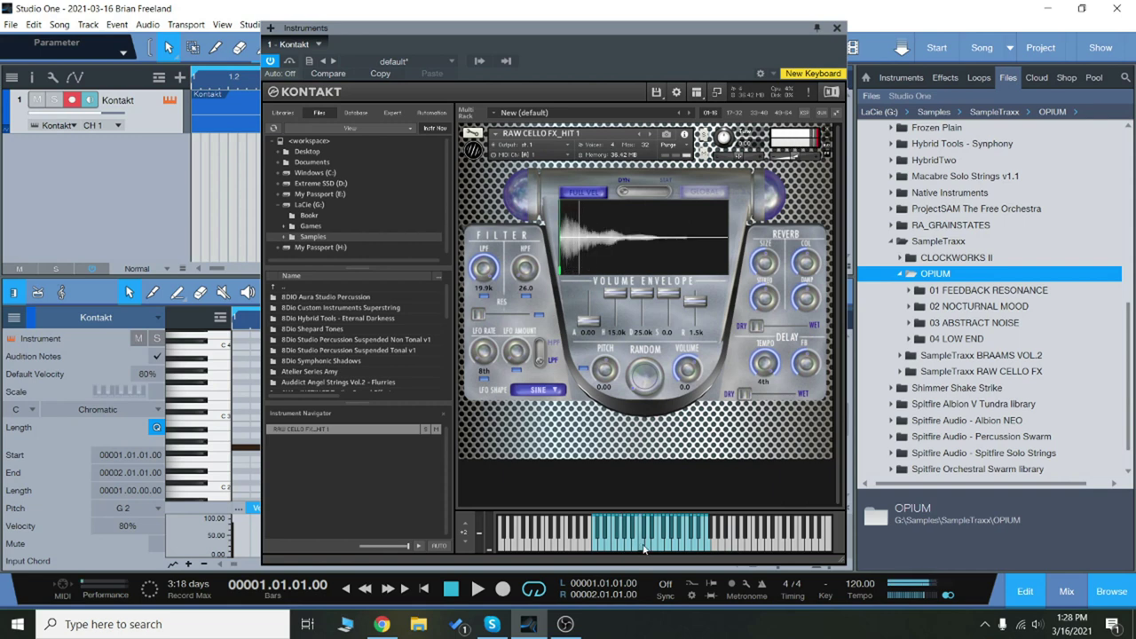
left_click(662, 548)
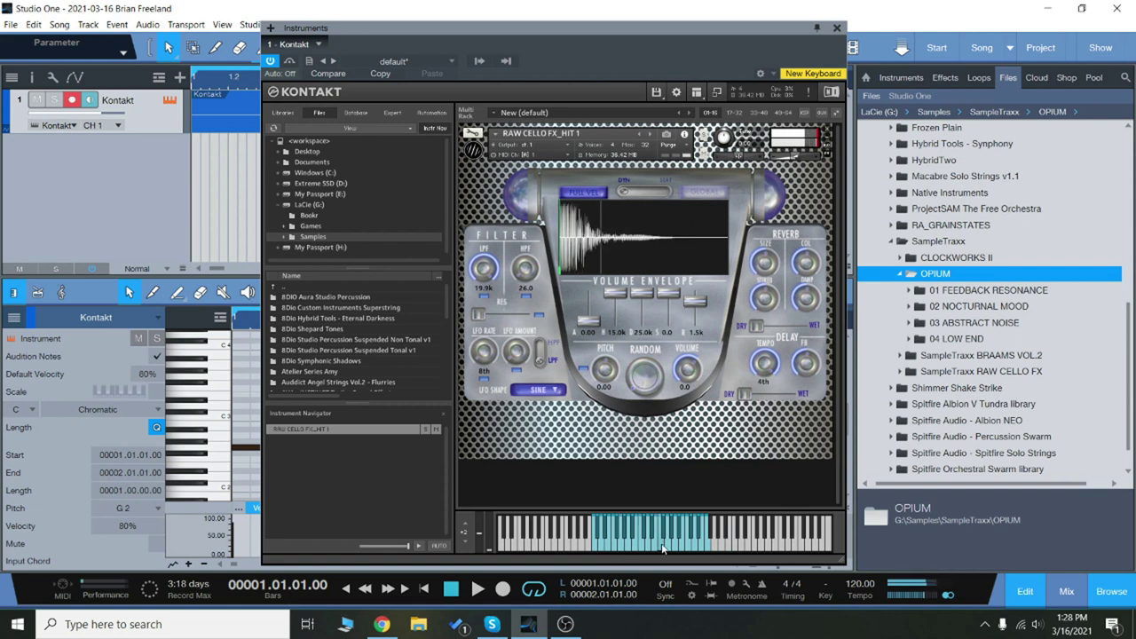
left_click(687, 548)
left_click(696, 550)
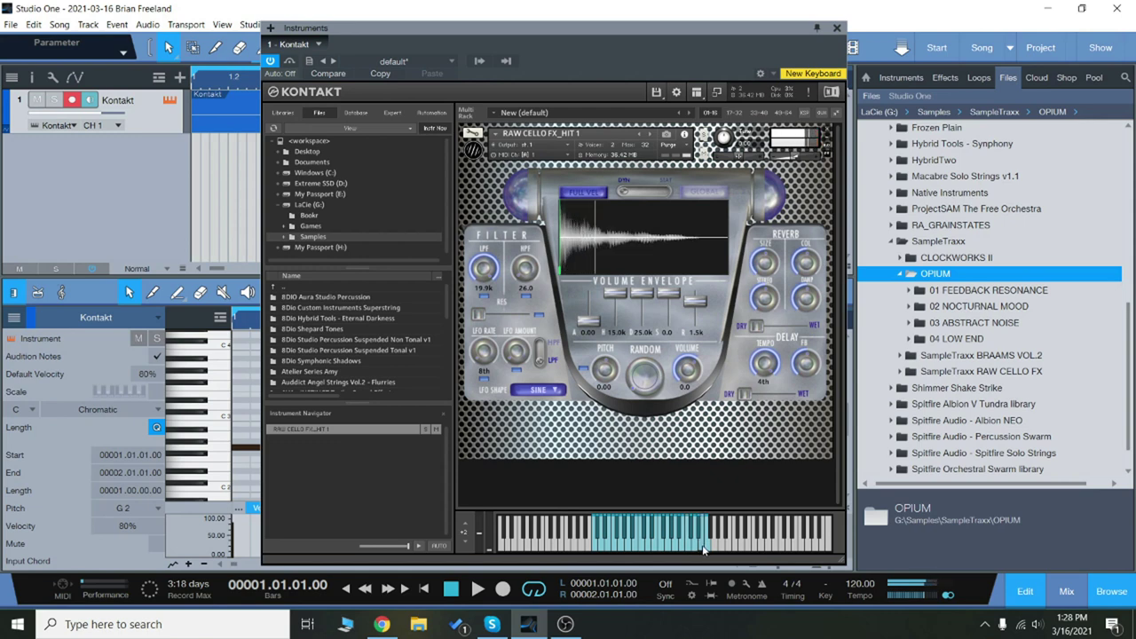
left_click(605, 549)
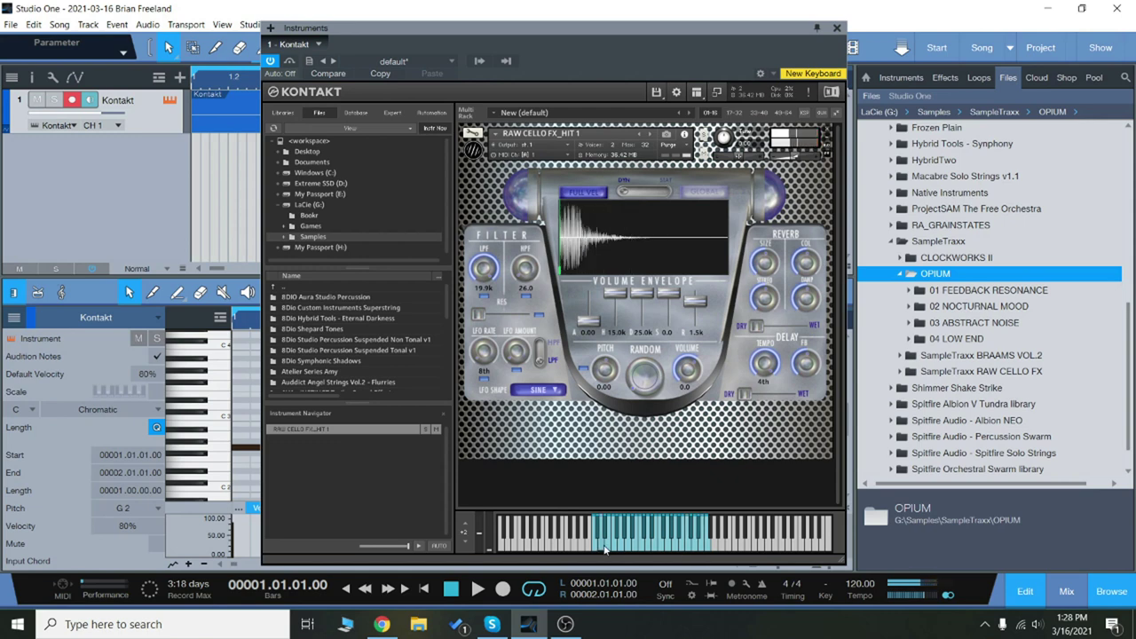
Finish auditioning low notes of RAW CELLO FX_HIT 1, and load RAW CELLO FX_HIT 2 to audition its low and high notes
left_click(601, 550)
left_click(603, 551)
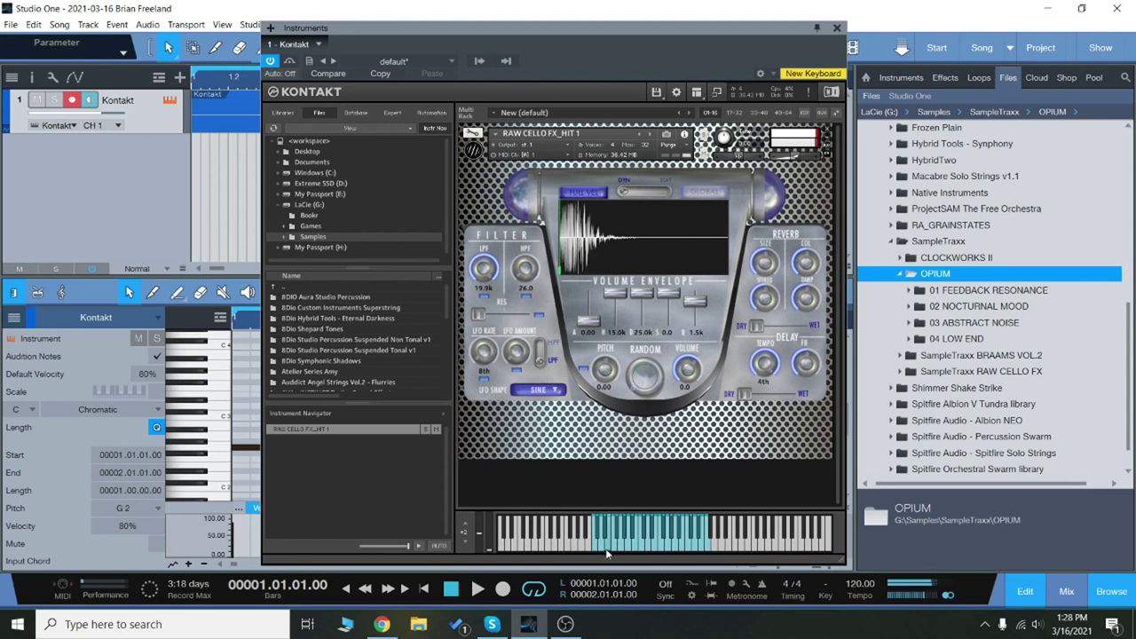
left_click(650, 133)
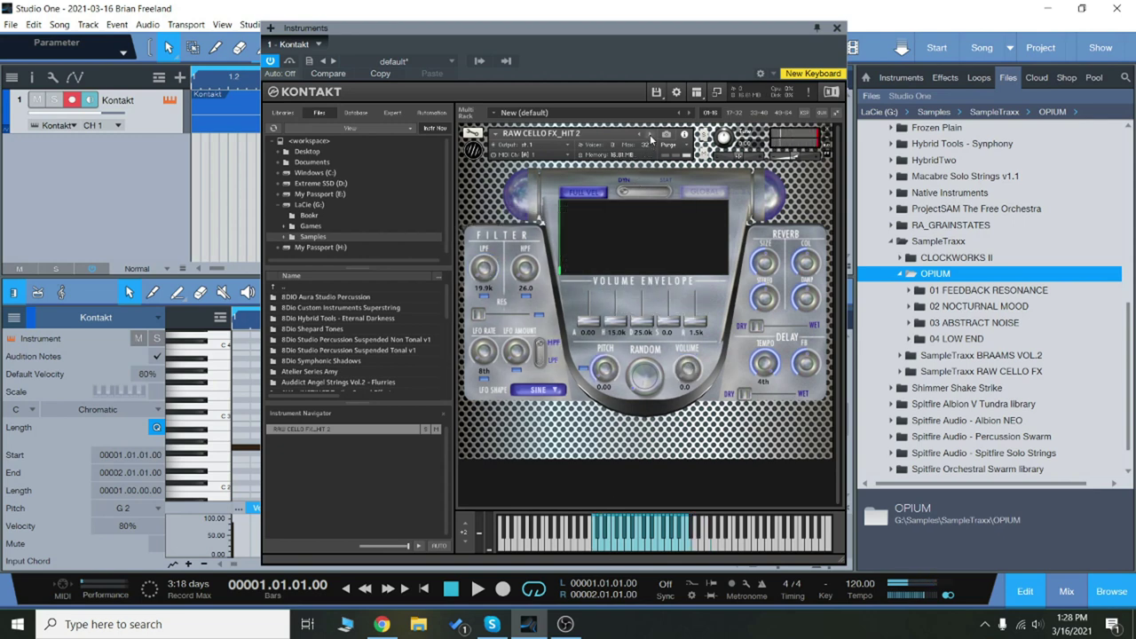
left_click(618, 552)
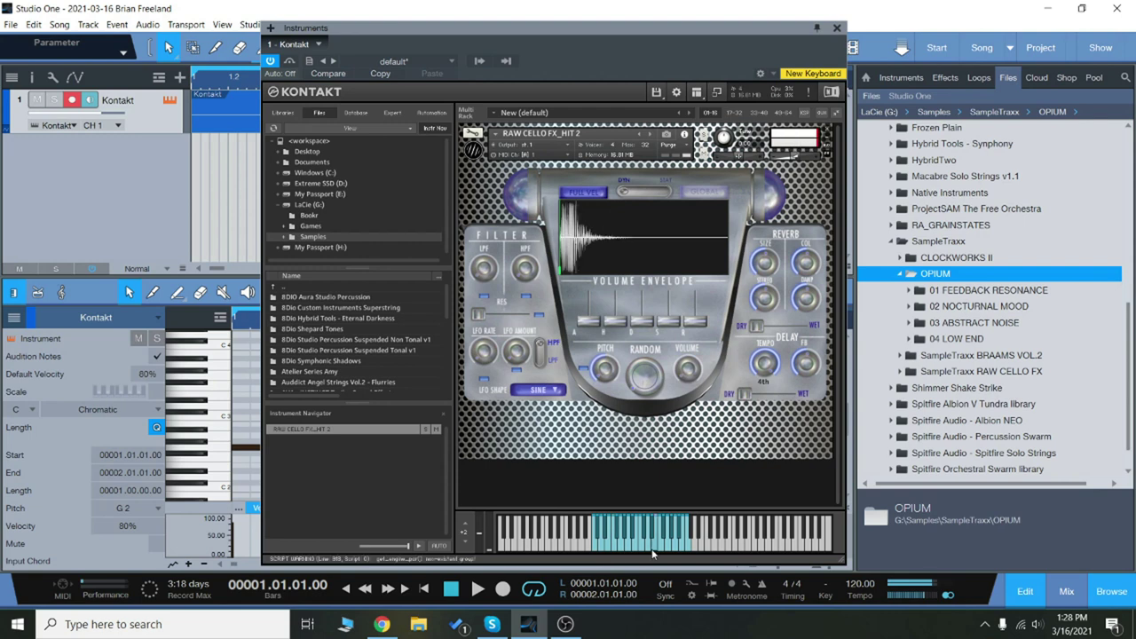
left_click(669, 551)
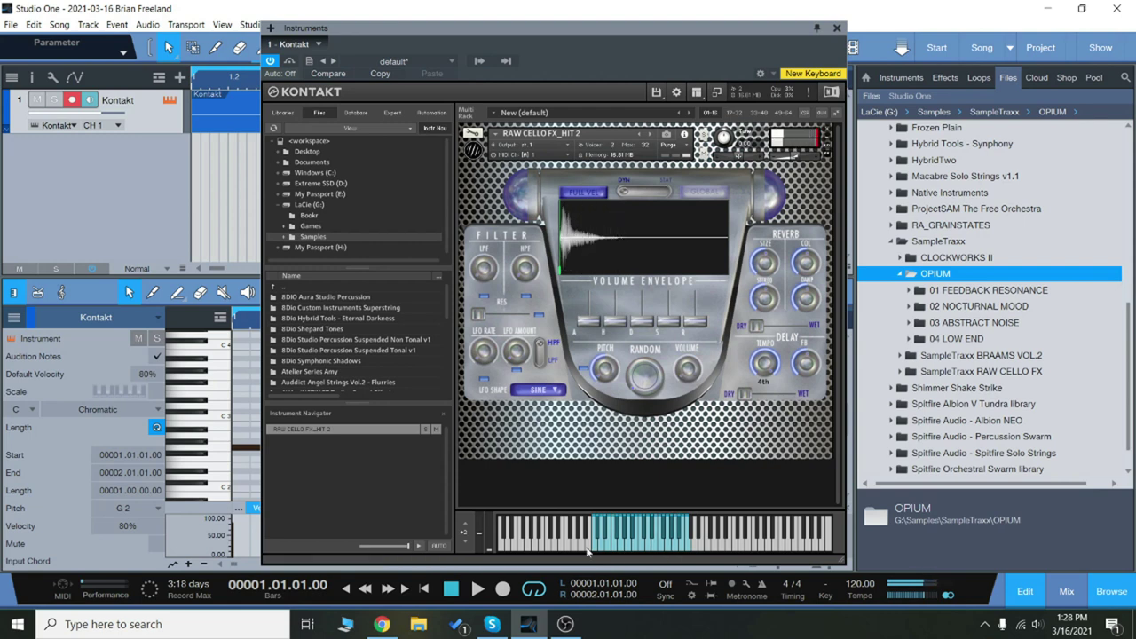
left_click(606, 551)
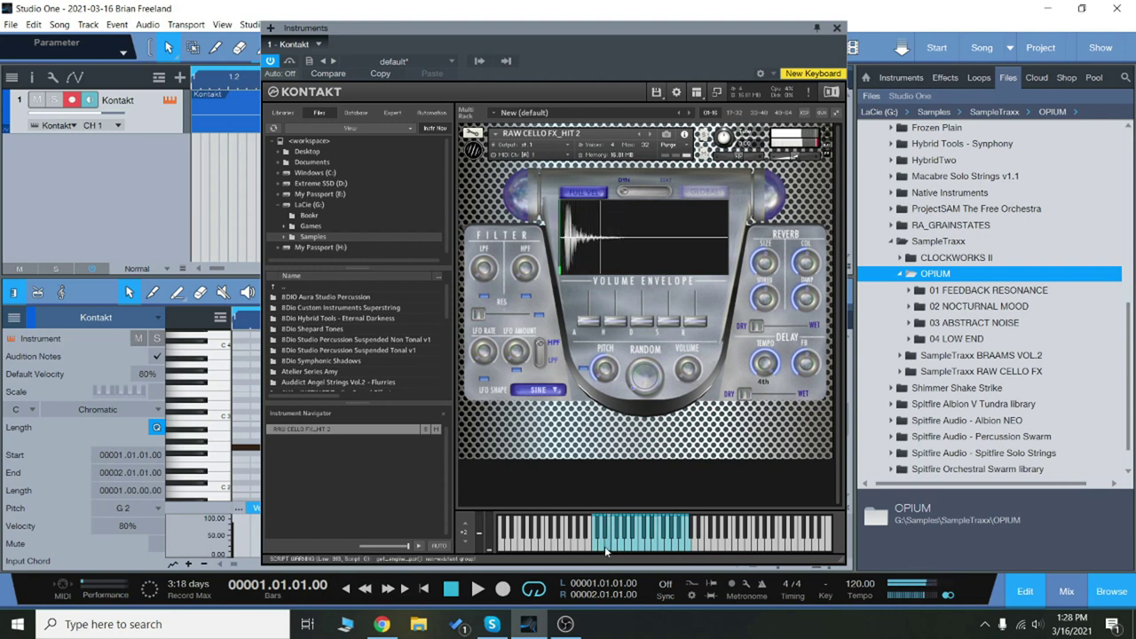
Load the RAW CELLO FX_SCREECH patch and audition notes across its short key range
left_click(649, 133)
left_click(606, 551)
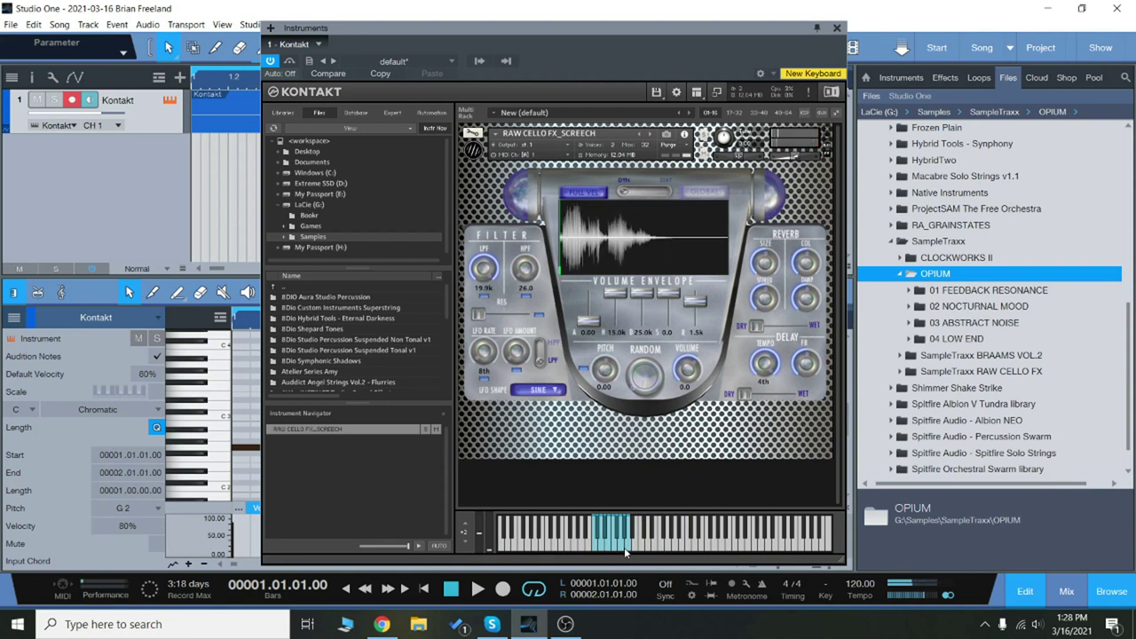
left_click(623, 552)
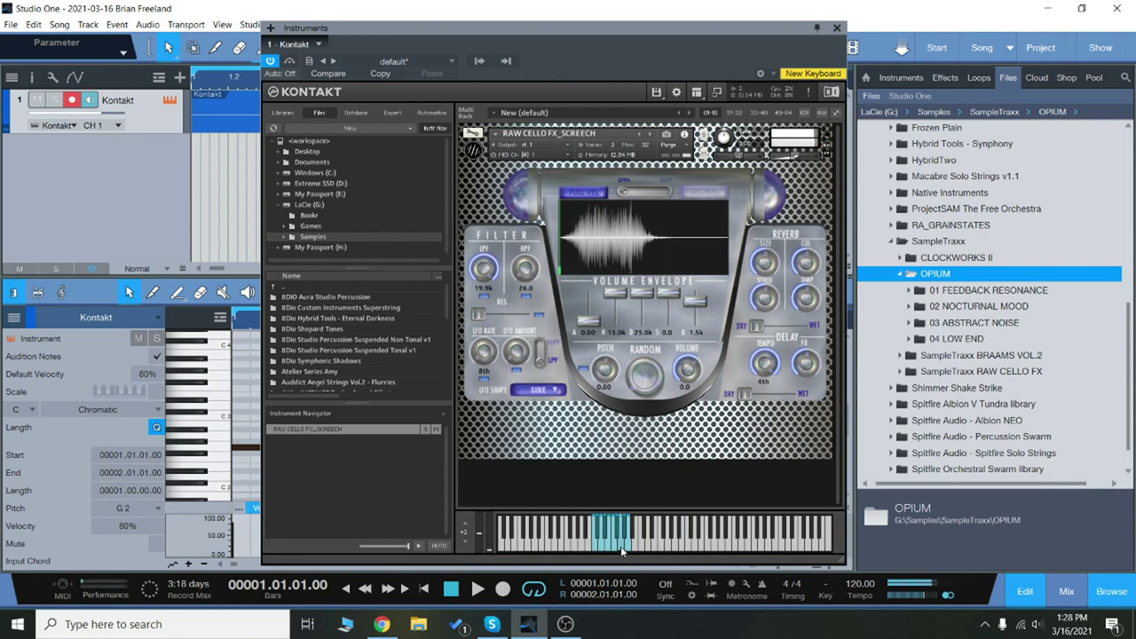
left_click(627, 551)
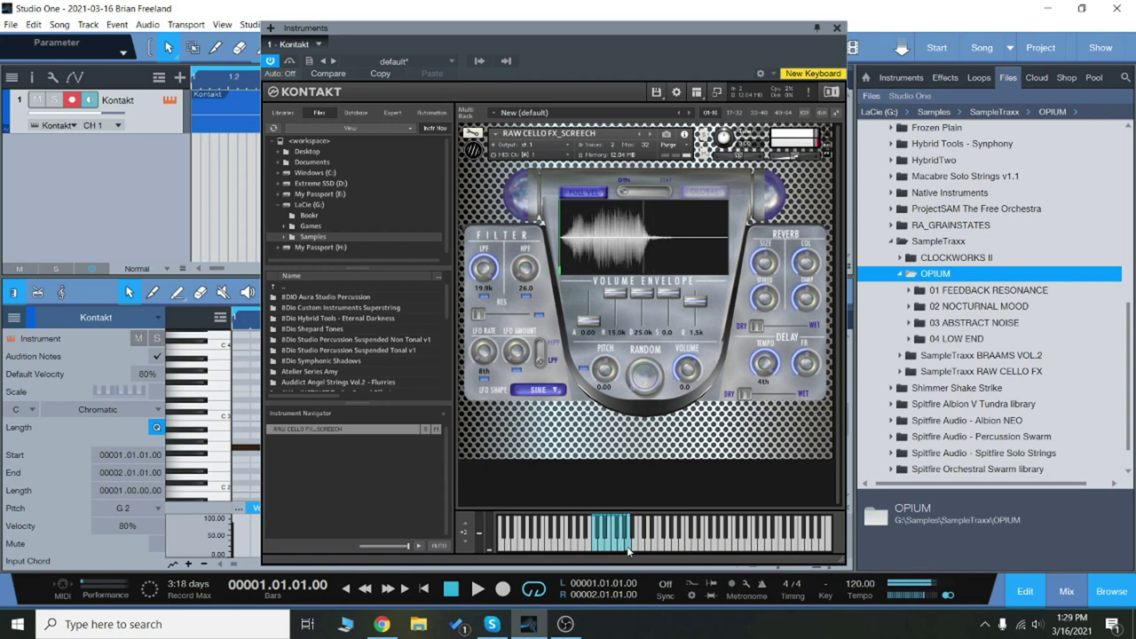
Load the RAW CELLO FX_SWELL patch and audition a low, a high and a middle note
left_click(655, 134)
left_click(610, 550)
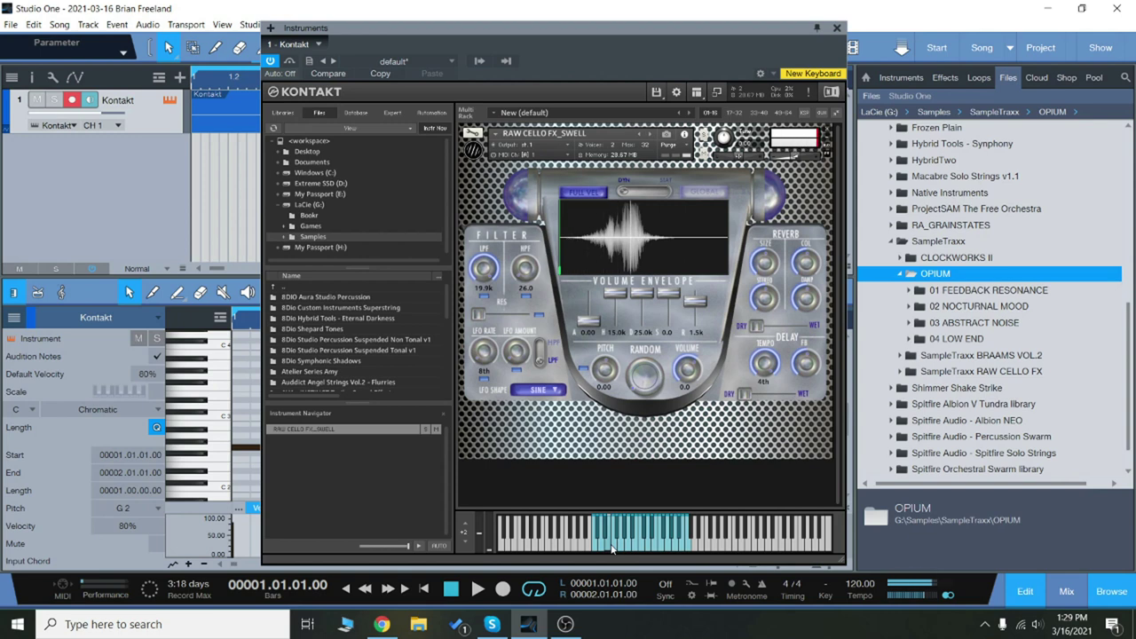
left_click(657, 550)
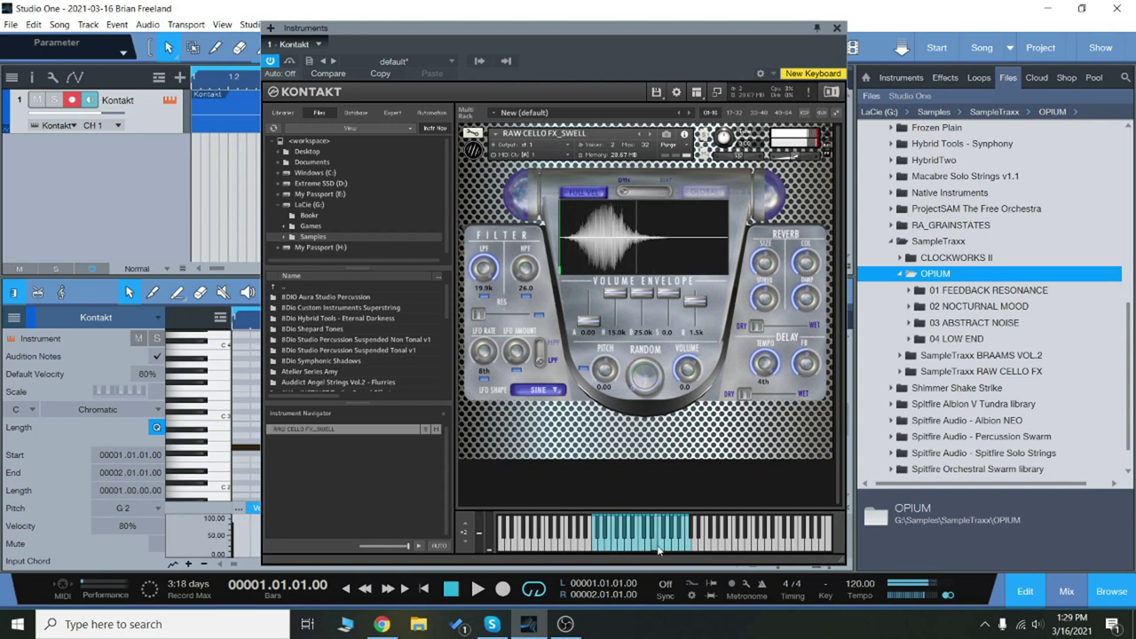
left_click(637, 551)
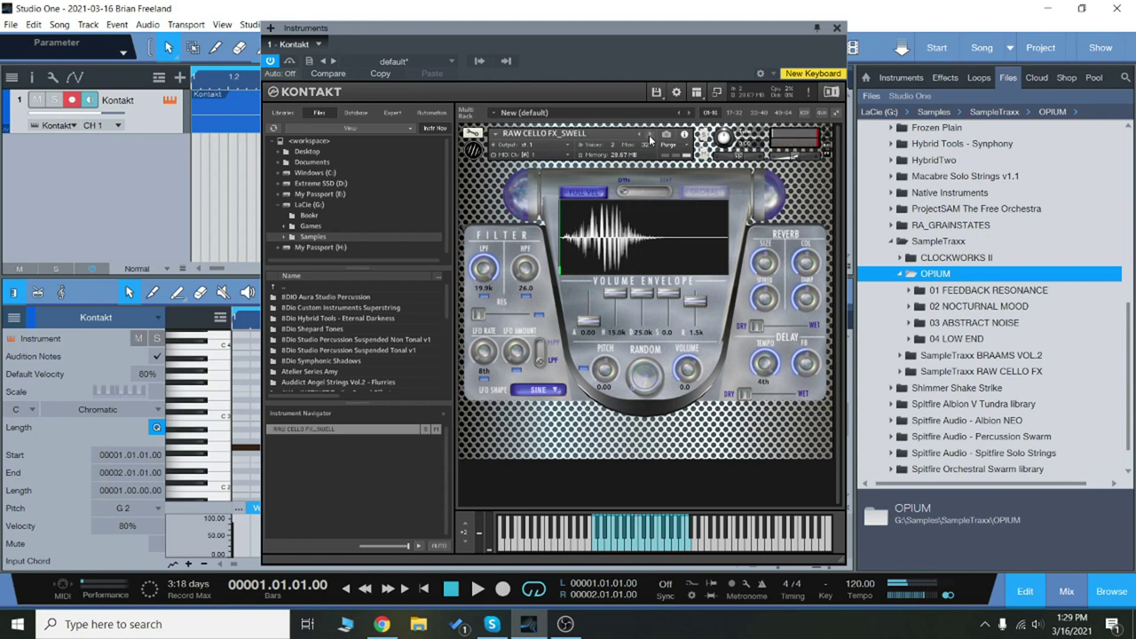
Load the RAW CELLO FX_WOOSH patch and audition middle, low and high notes of its key range
left_click(649, 139)
left_click(636, 552)
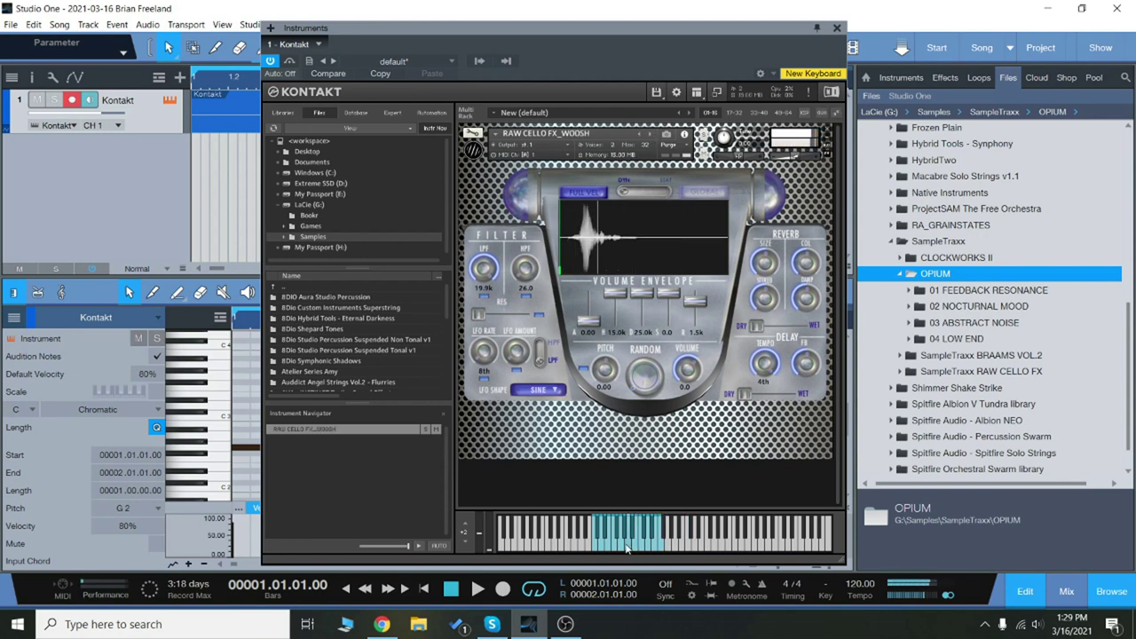
left_click(611, 550)
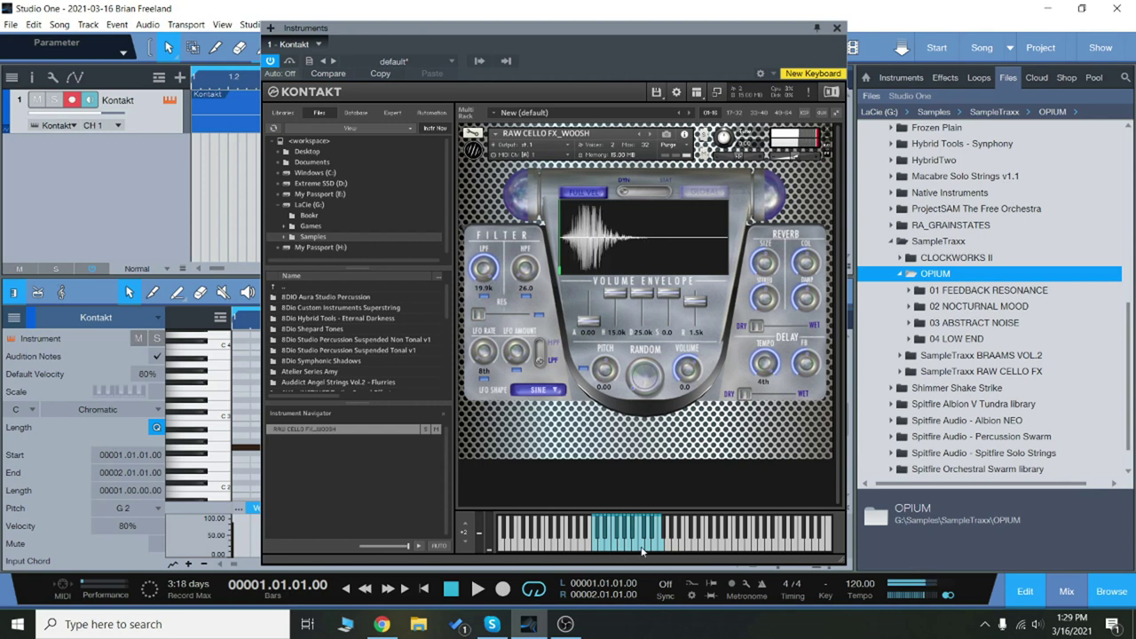
left_click(650, 552)
left_click(653, 552)
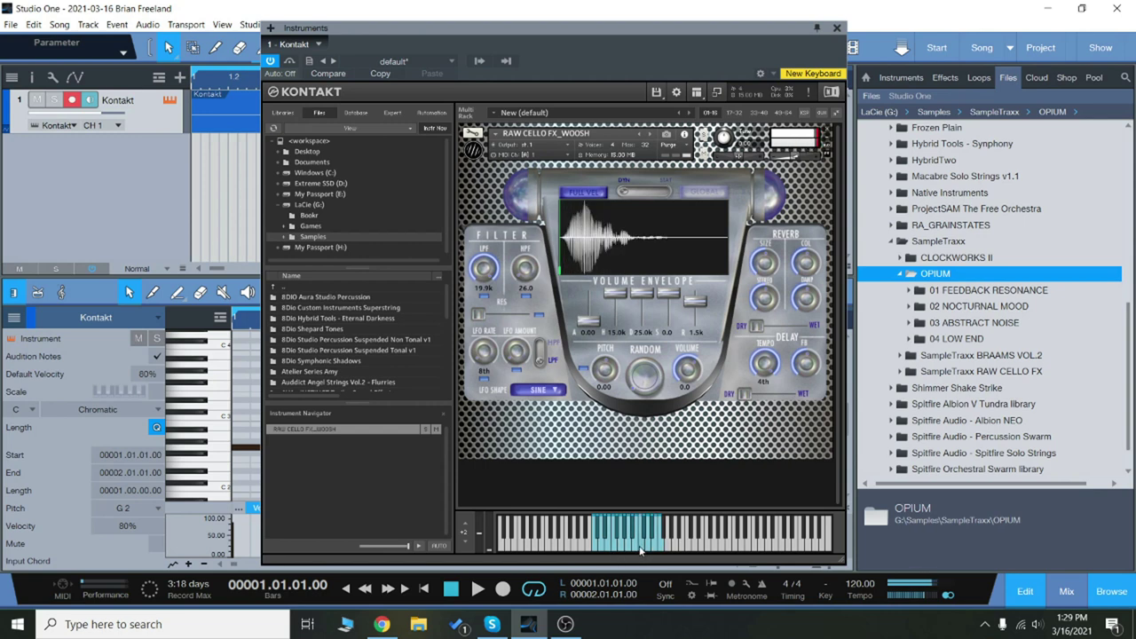
Remove the RAW CELLO FX_WOOSH instrument from the rack and open the CLOCKWORKS II library in the Quick-Load catalog
left_click(829, 129)
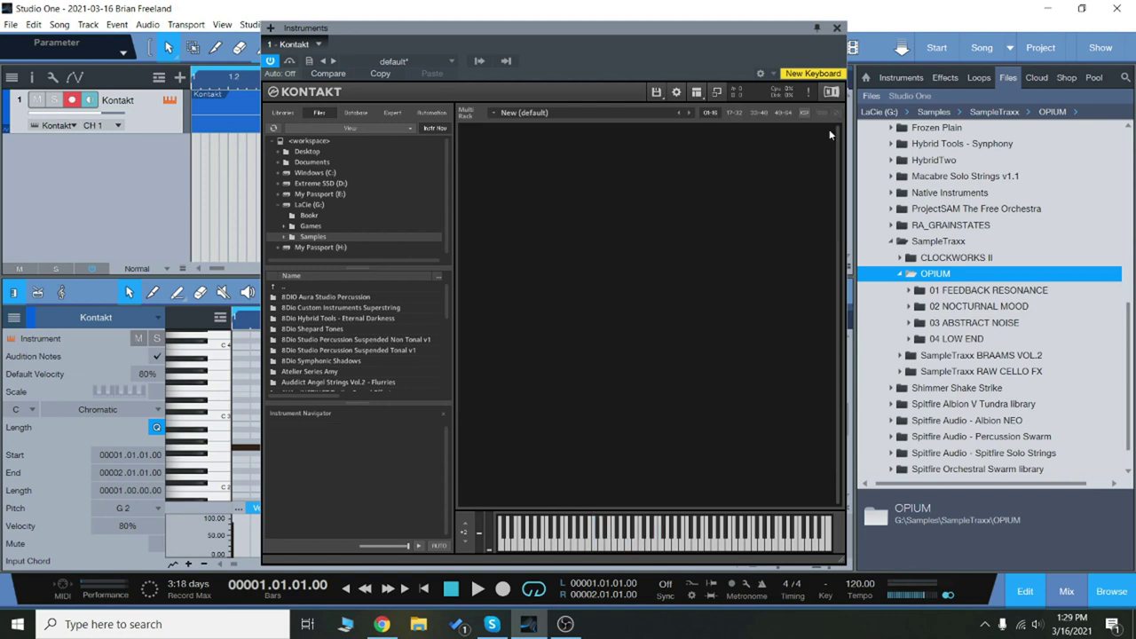
right_click(682, 368)
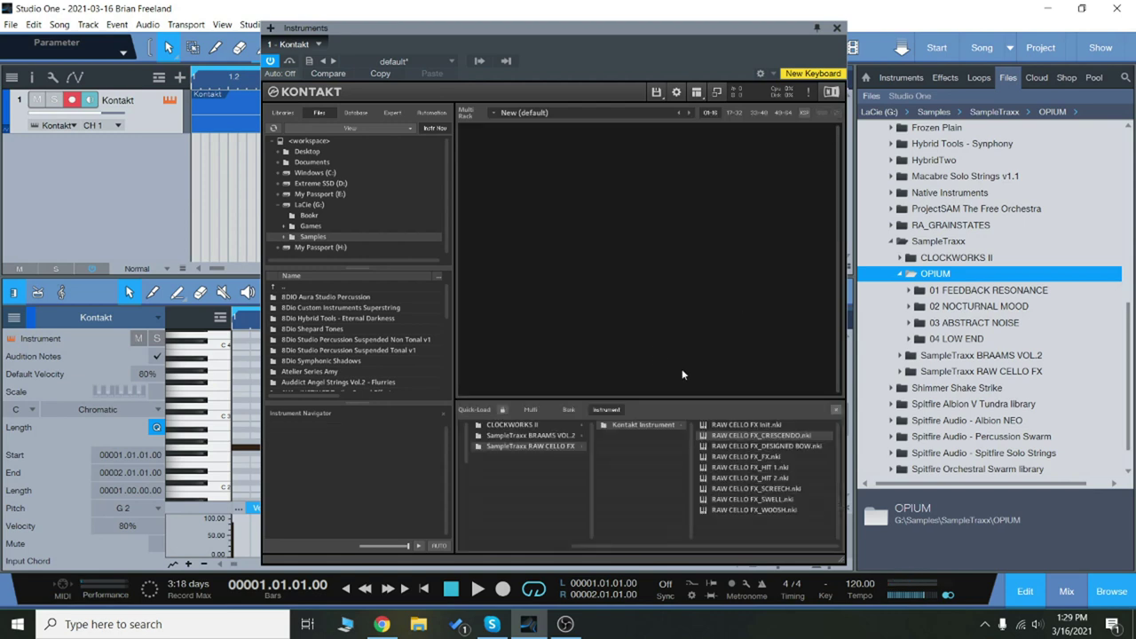
left_click(529, 426)
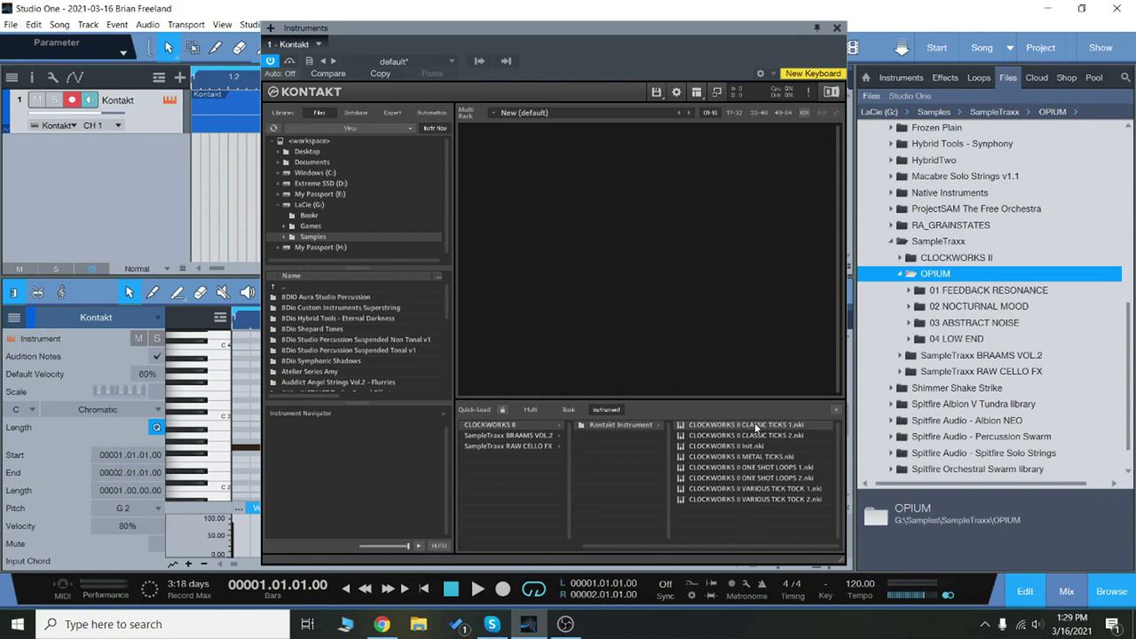
Load the CLOCKWORKS II CLASSIC TICKS 1 patch, with the Quick-Load catalog closed, and audition its ticking sounds
double_click(755, 426)
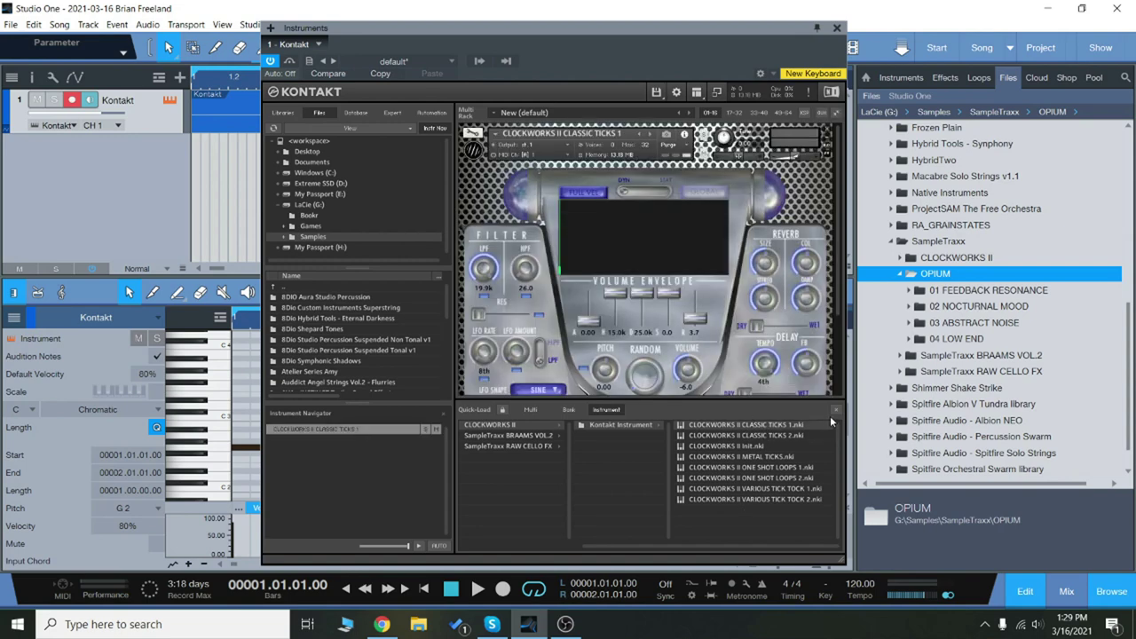
left_click(834, 411)
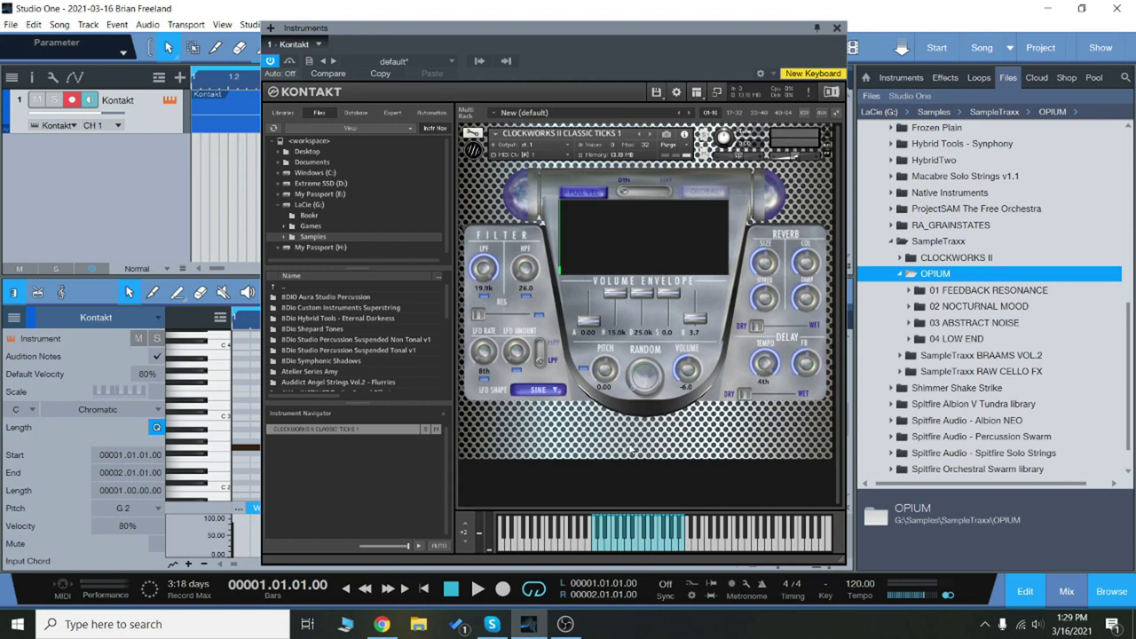
left_click(615, 548)
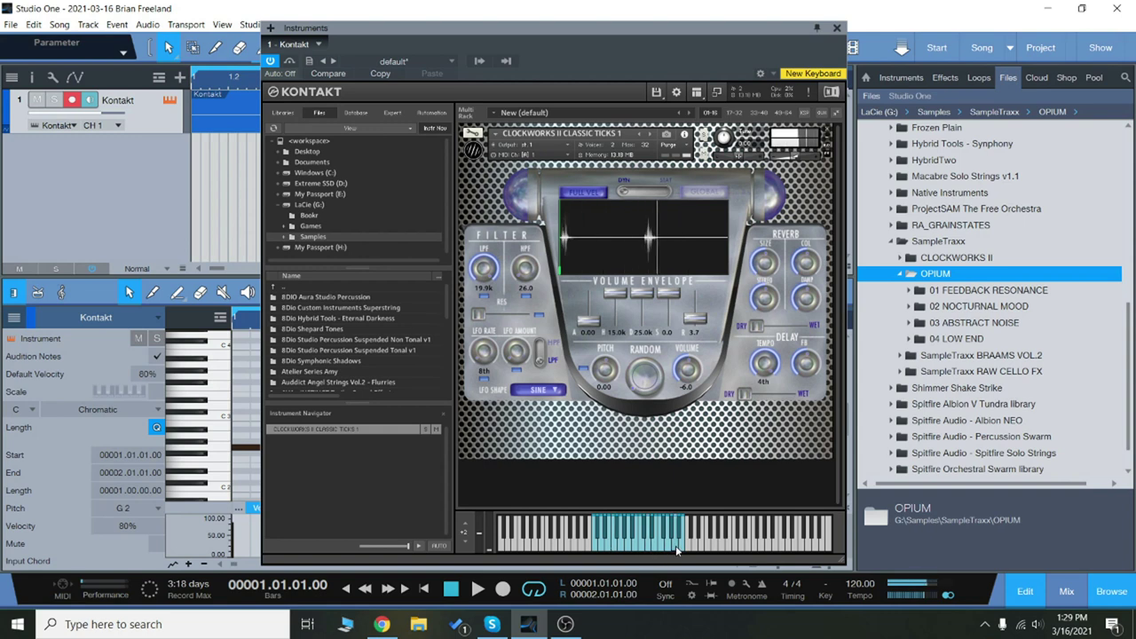
Load the CLOCKWORKS II CLASSIC TICKS 2 patch and audition low, middle and high notes of its key range
left_click(647, 133)
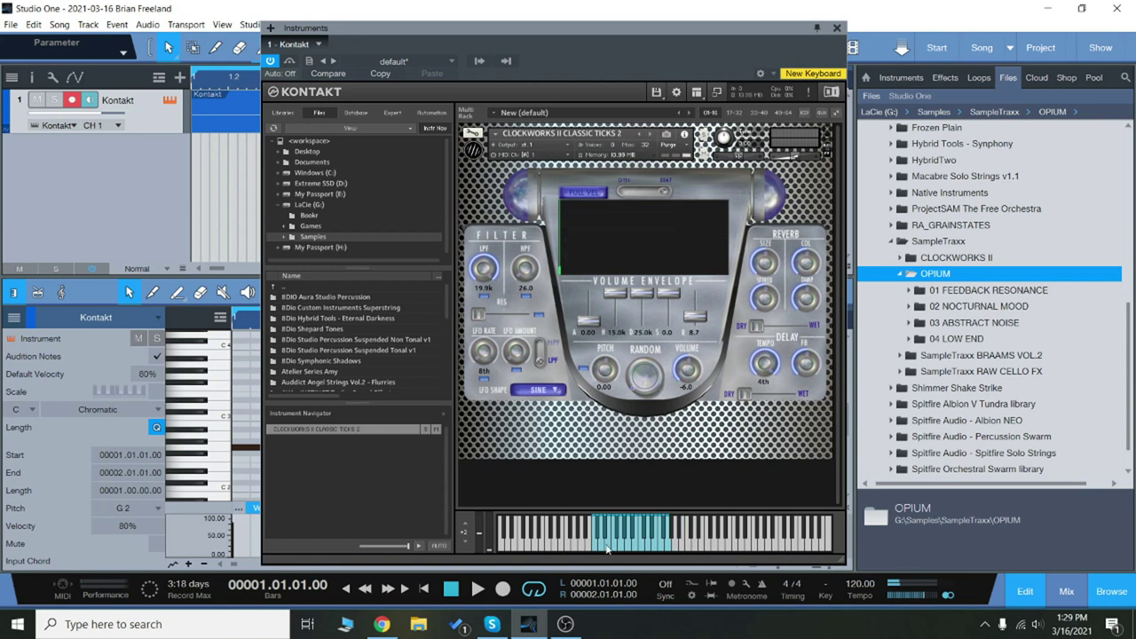
left_click(608, 548)
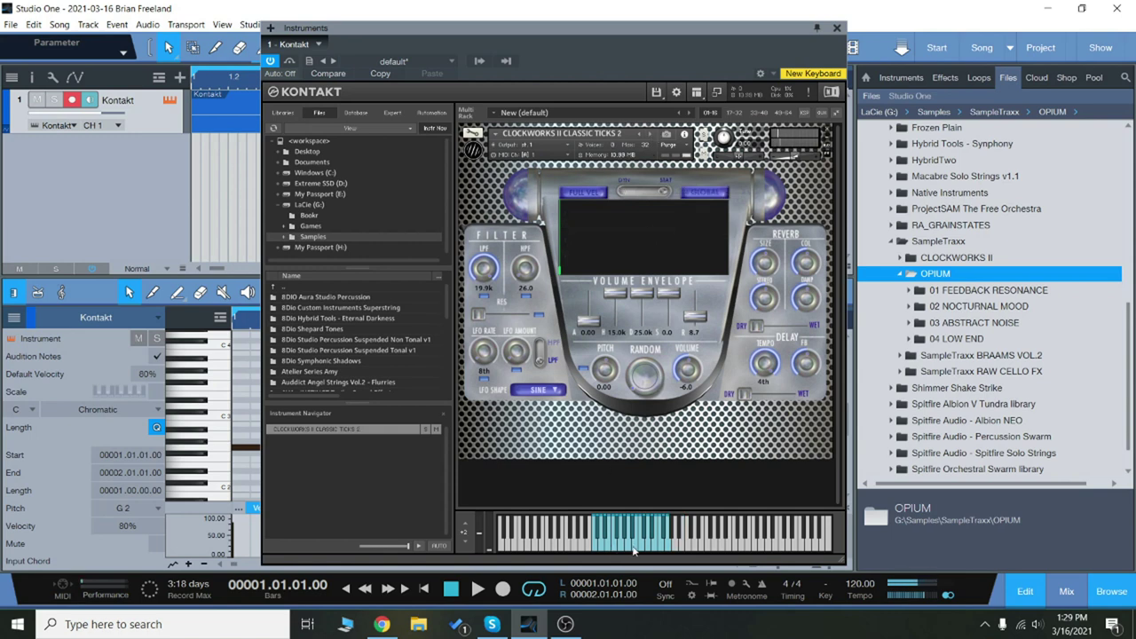
left_click(639, 549)
left_click(668, 548)
left_click(598, 547)
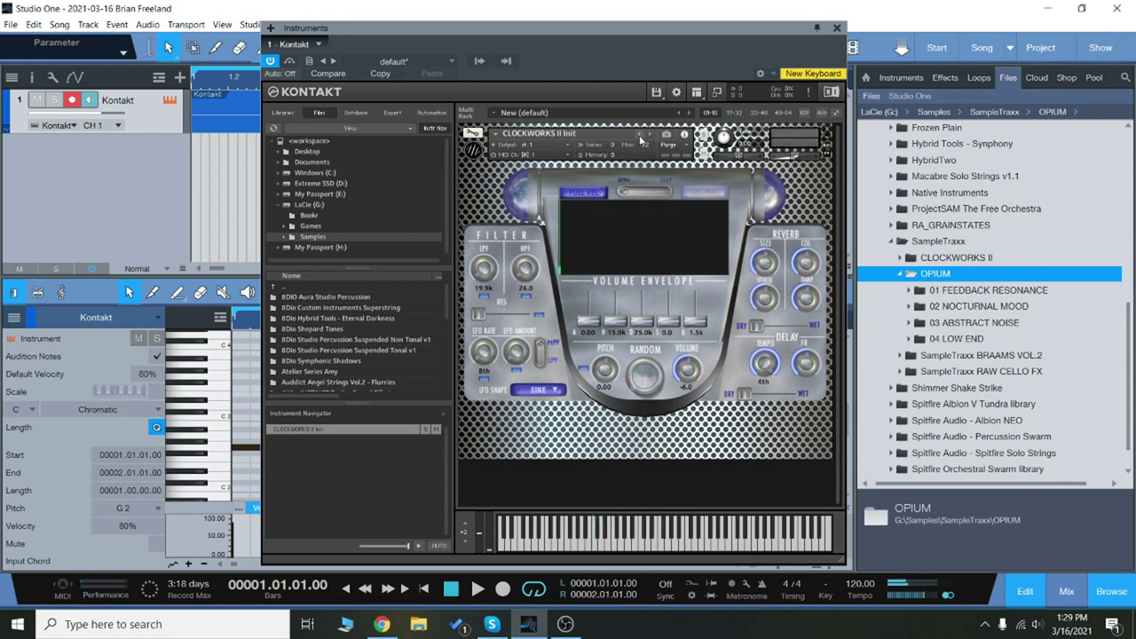
left_click(617, 537)
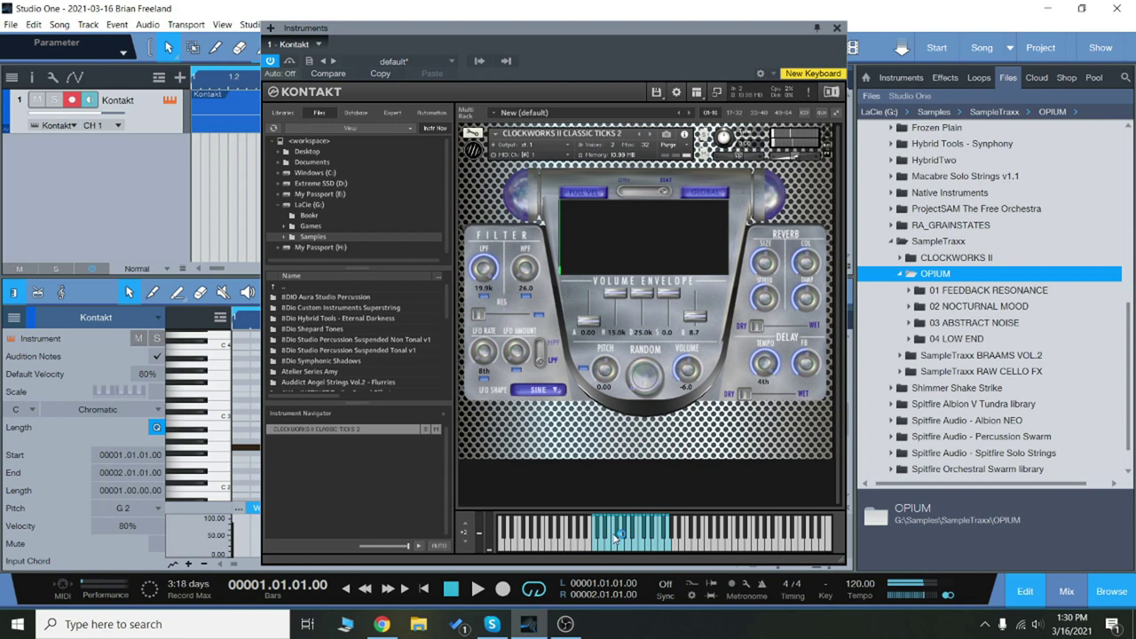
Skip the Init patch to load CLOCKWORKS II METAL TICKS and audition low, high and middle notes
left_click(652, 137)
left_click(650, 134)
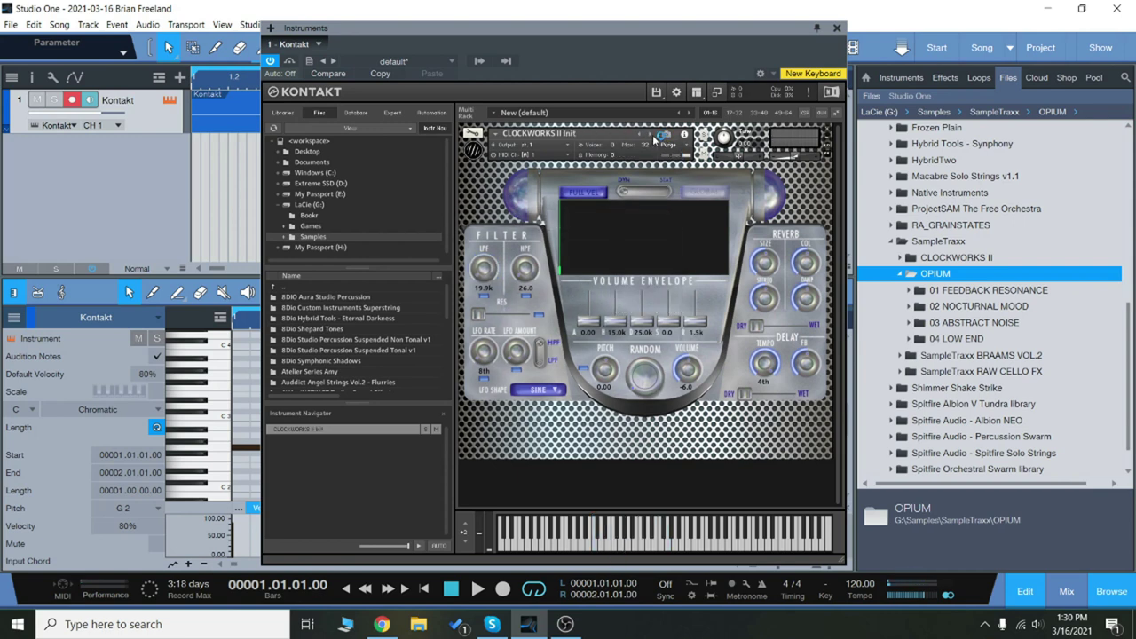
left_click(603, 548)
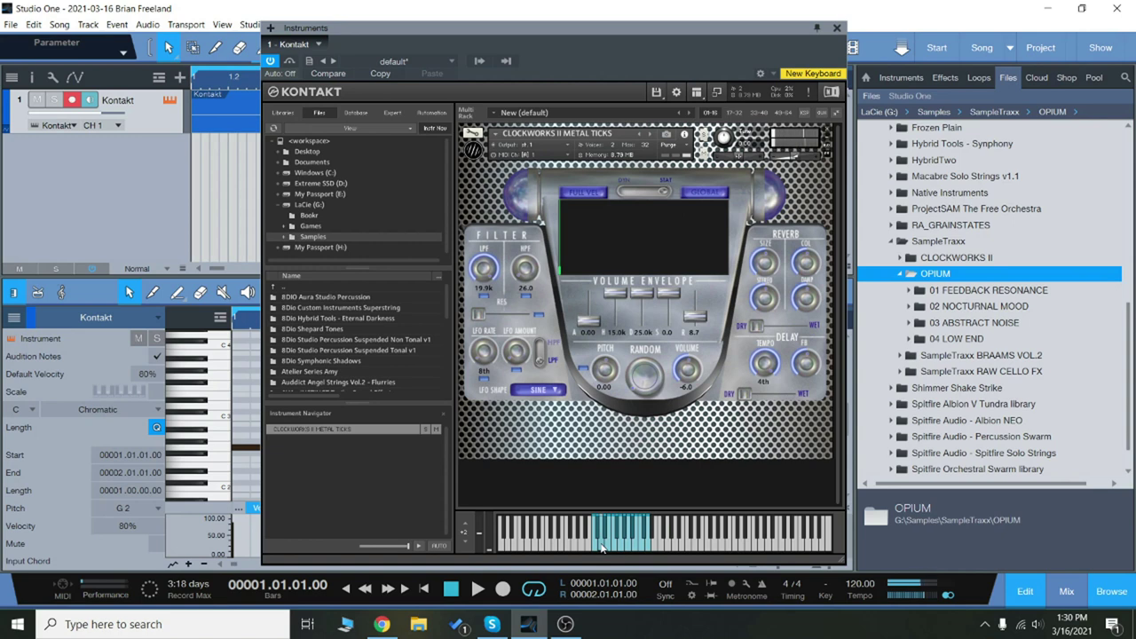
left_click(635, 552)
left_click(617, 548)
Remove the CLOCKWORKS II METAL TICKS instrument from the rack and close the Kontakt window
left_click(825, 133)
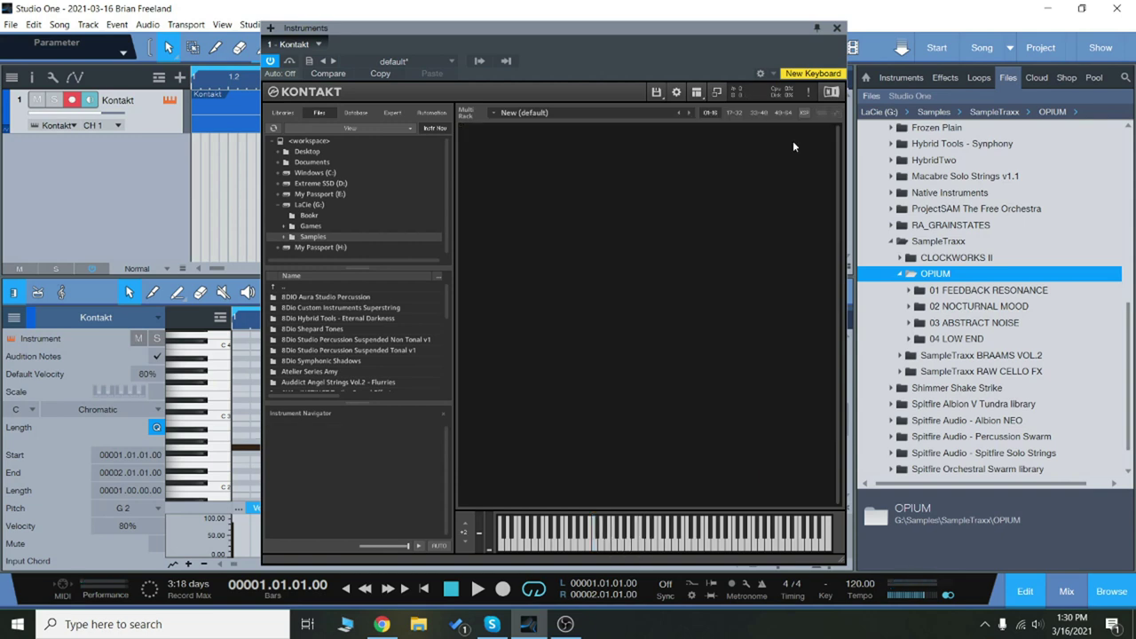
left_click(836, 28)
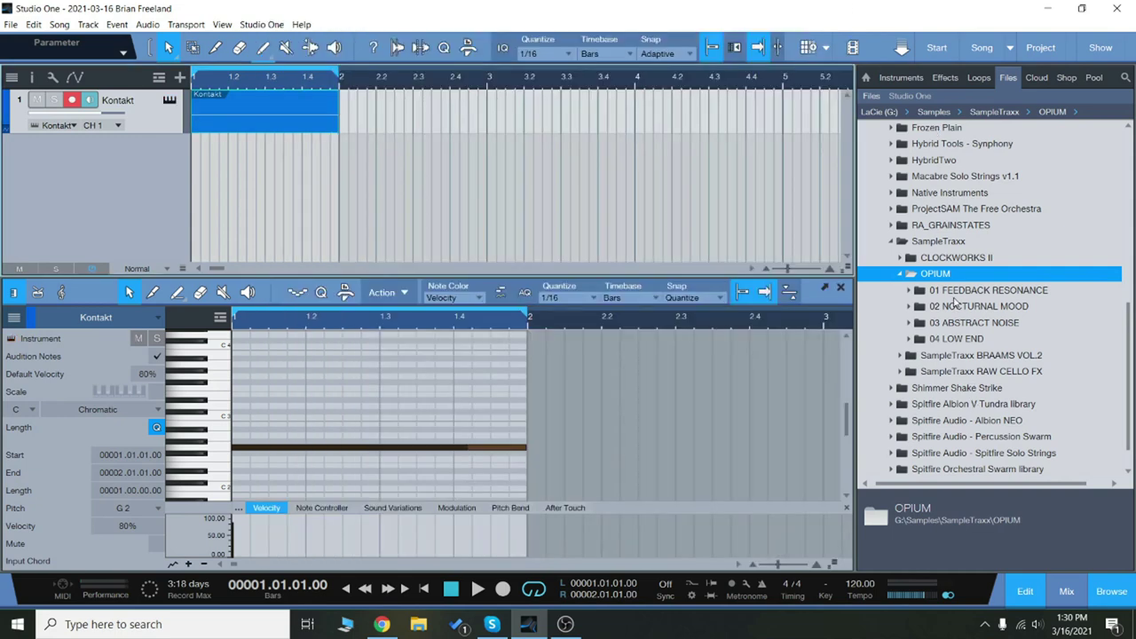
Expand OPIUM's 01 FEEDBACK RESONANCE folder in the file browser and widen the browser to show the full file names
double_click(954, 293)
scroll(975, 317, "down", 2)
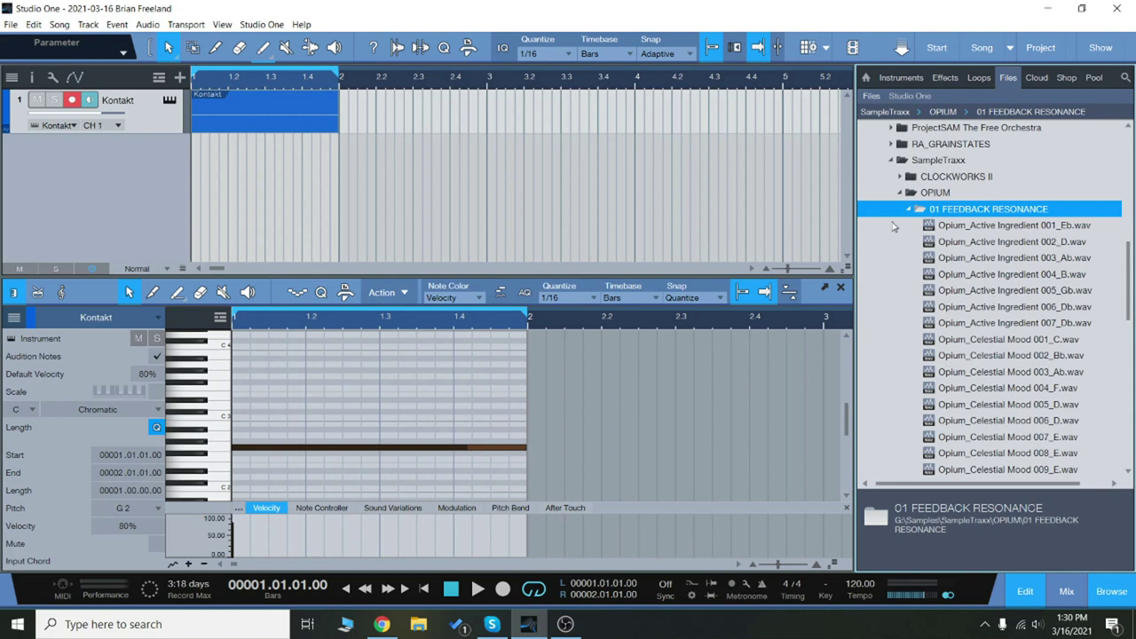
left_click_drag(853, 182, 624, 187)
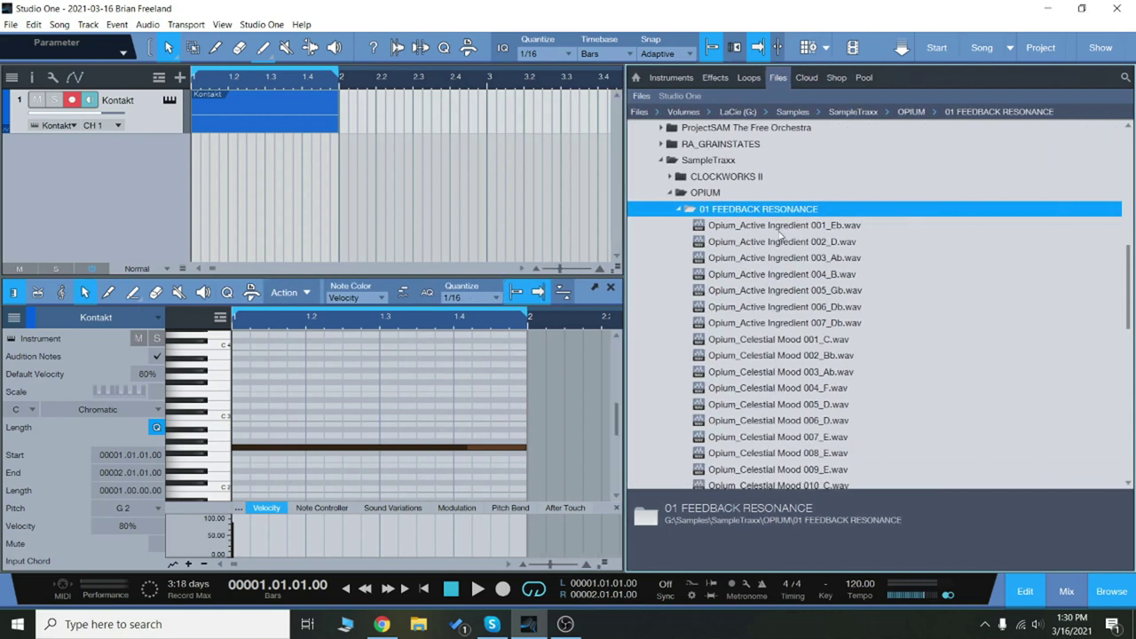
Preview Opium_Active Ingredient 001_Eb.wav and Opium_Celestial Mood 005_D.wav from the 01 FEEDBACK RESONANCE folder
left_click(785, 228)
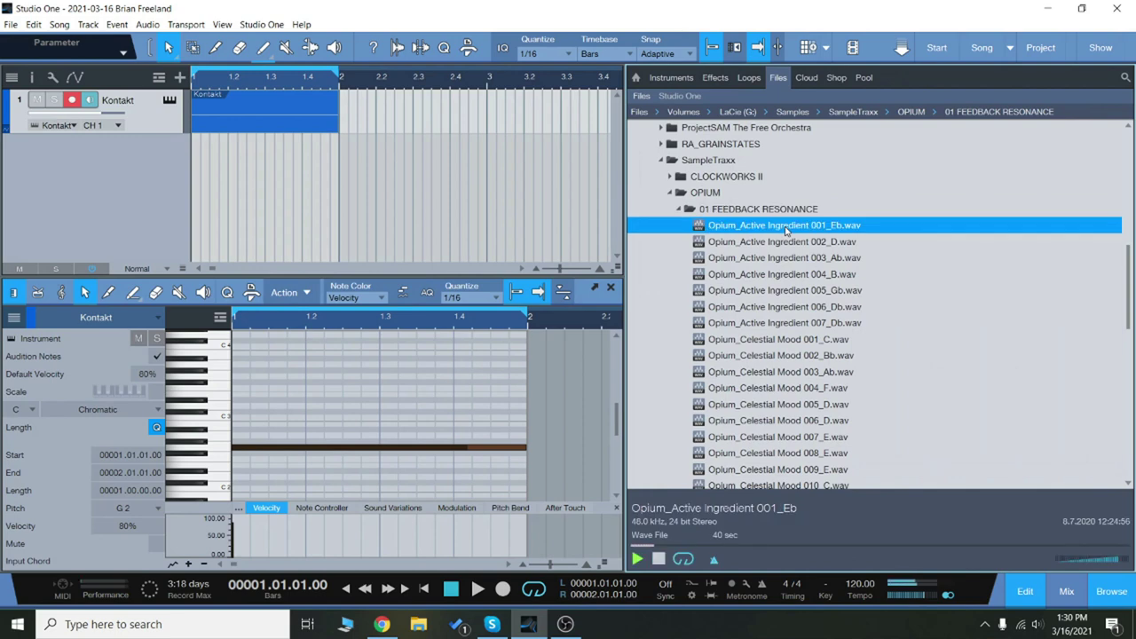
scroll(837, 358, "down", 2)
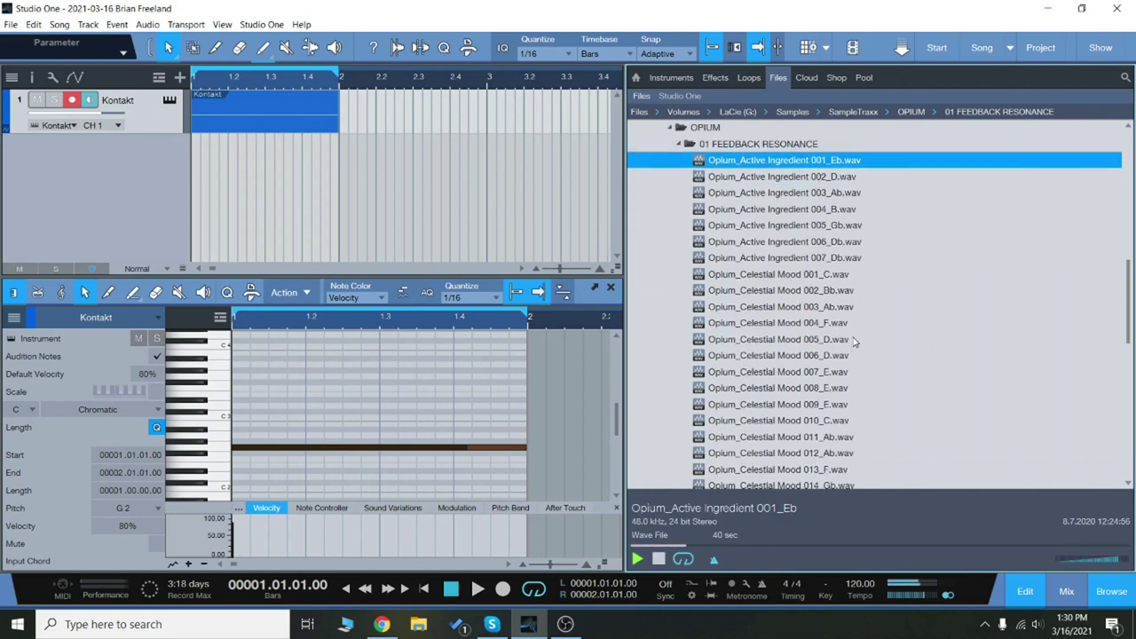
scroll(854, 341, "down", 1)
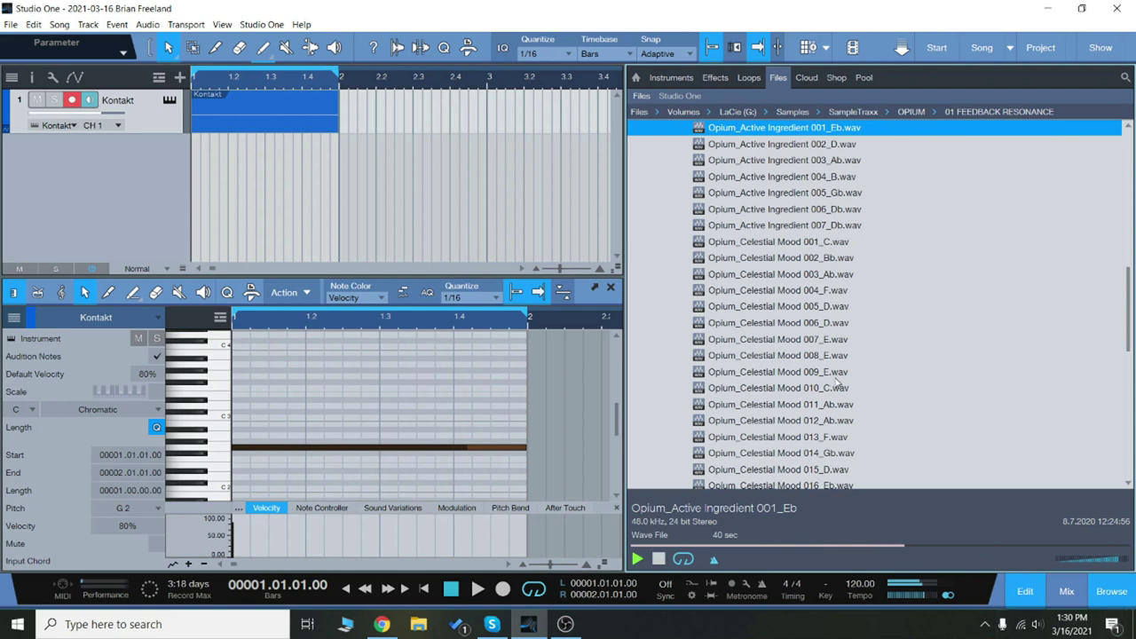
left_click(828, 309)
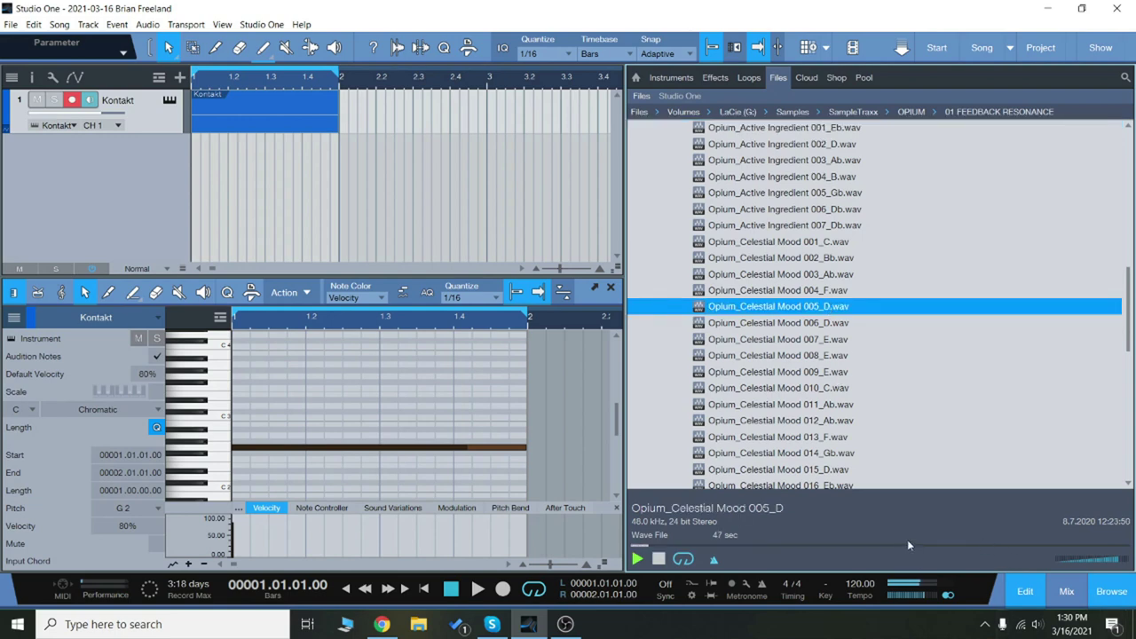
scroll(859, 419, "down", 5)
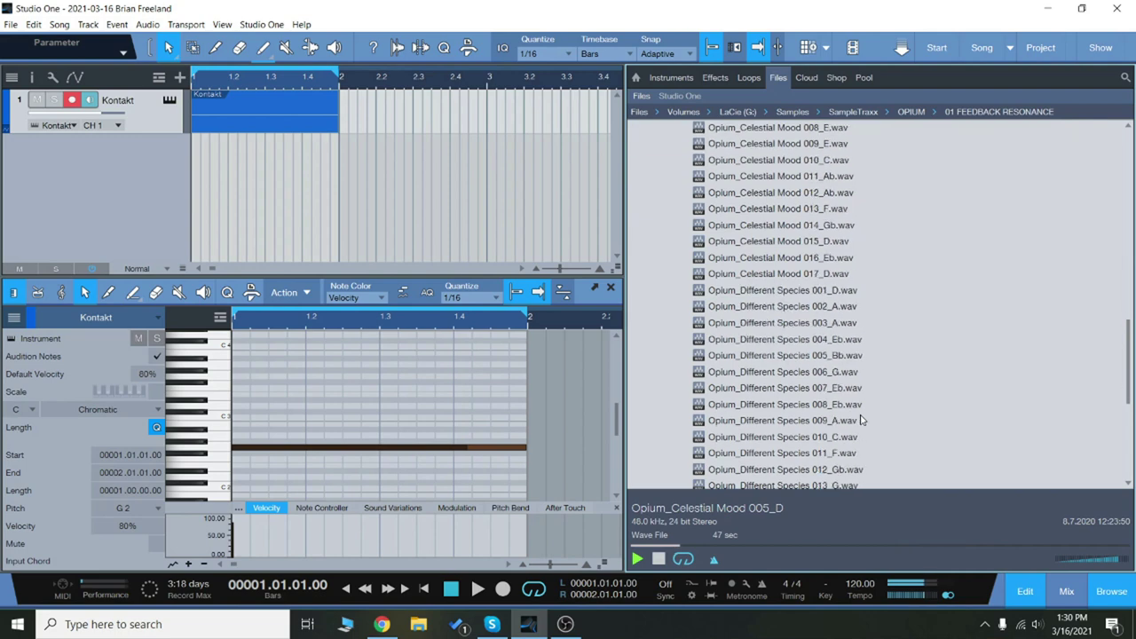
Preview the sample Opium_Different Species 008_Eb.wav from the 01 FEEDBACK RESONANCE folder
scroll(859, 420, "down", 3)
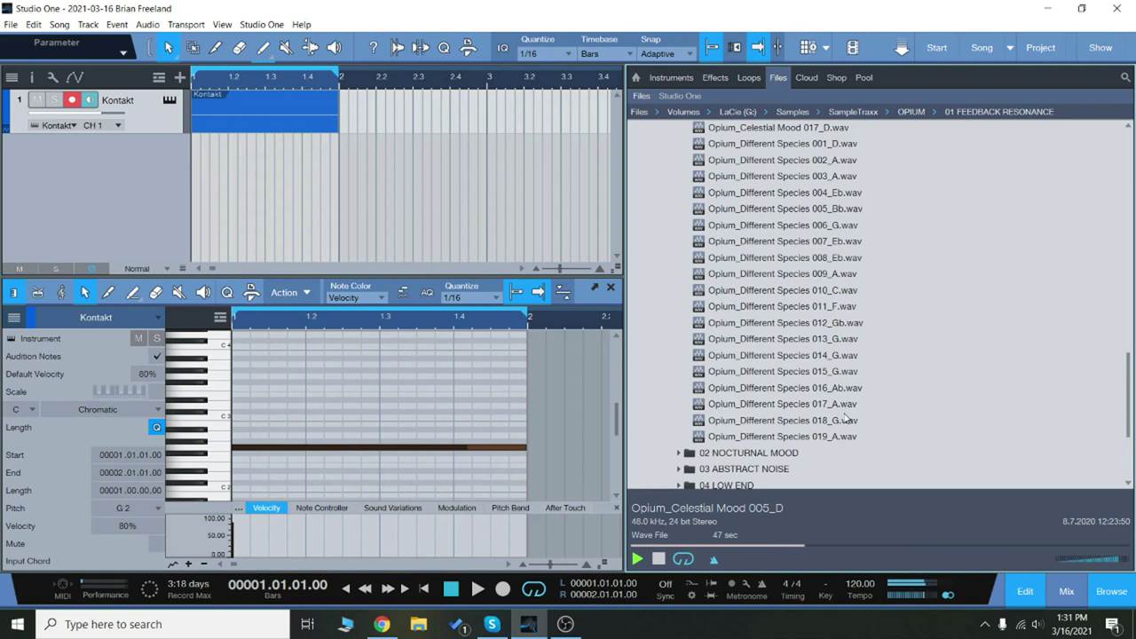
left_click(808, 259)
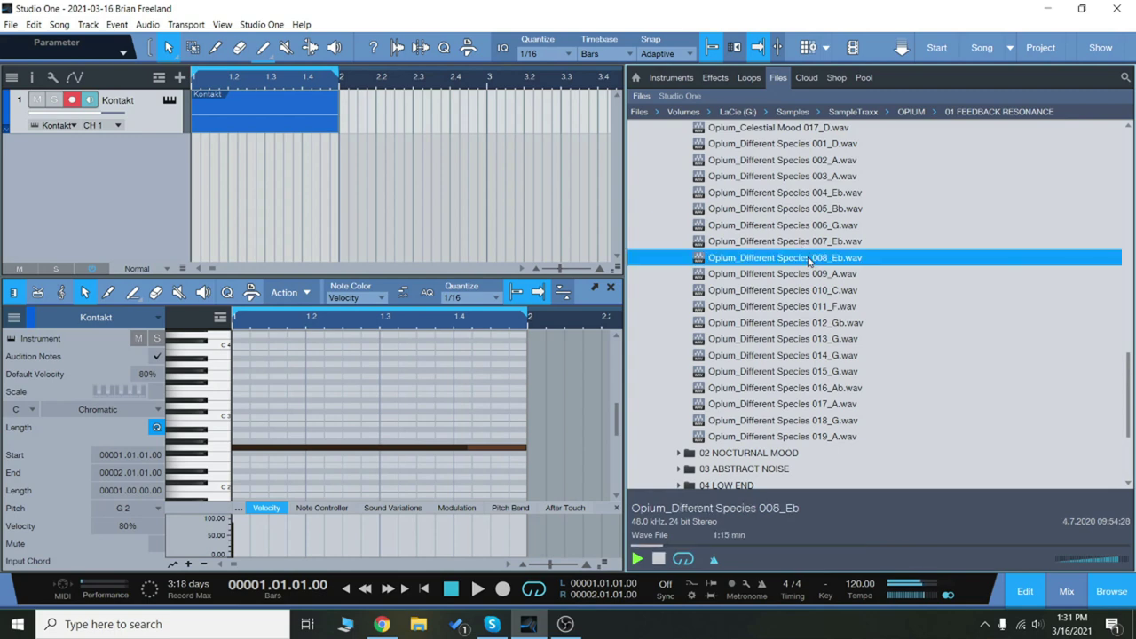
Expand OPIUM's 02 NOCTURNAL MOOD folder and preview Opium_Crescendo 004_A.wav
scroll(809, 260, "down", 3)
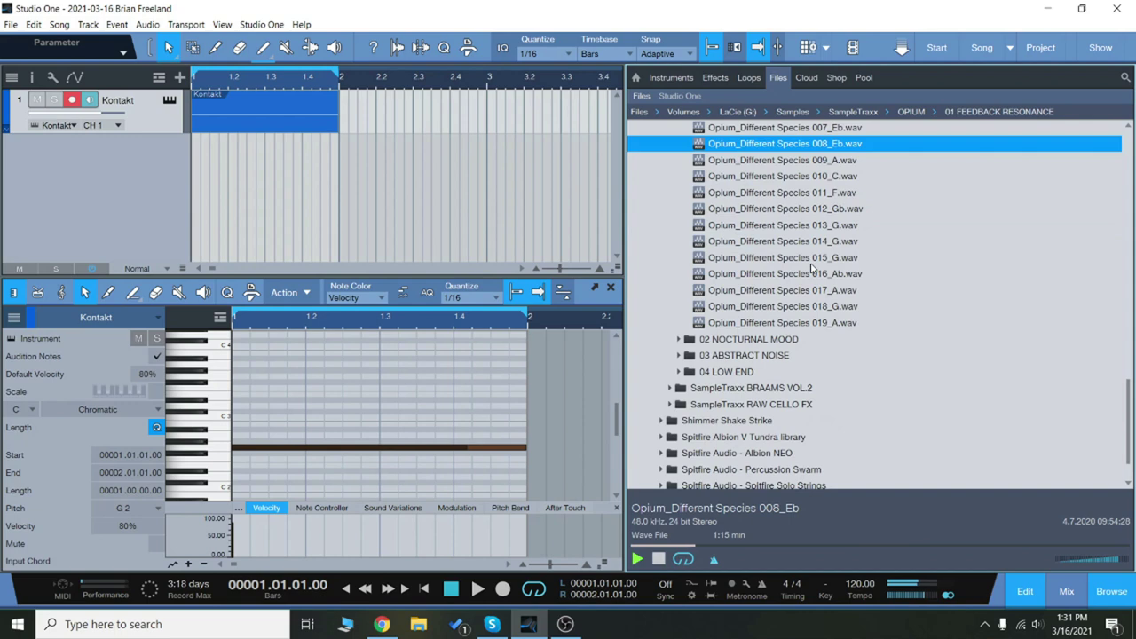
left_click(773, 346)
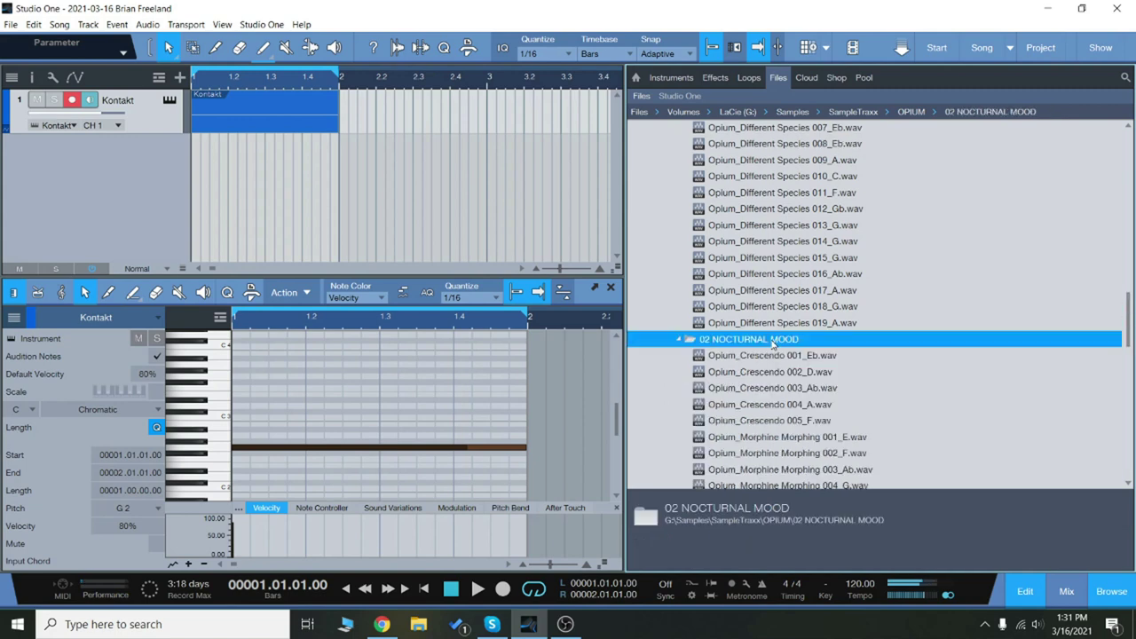
scroll(773, 346, "down", 1)
left_click(775, 345)
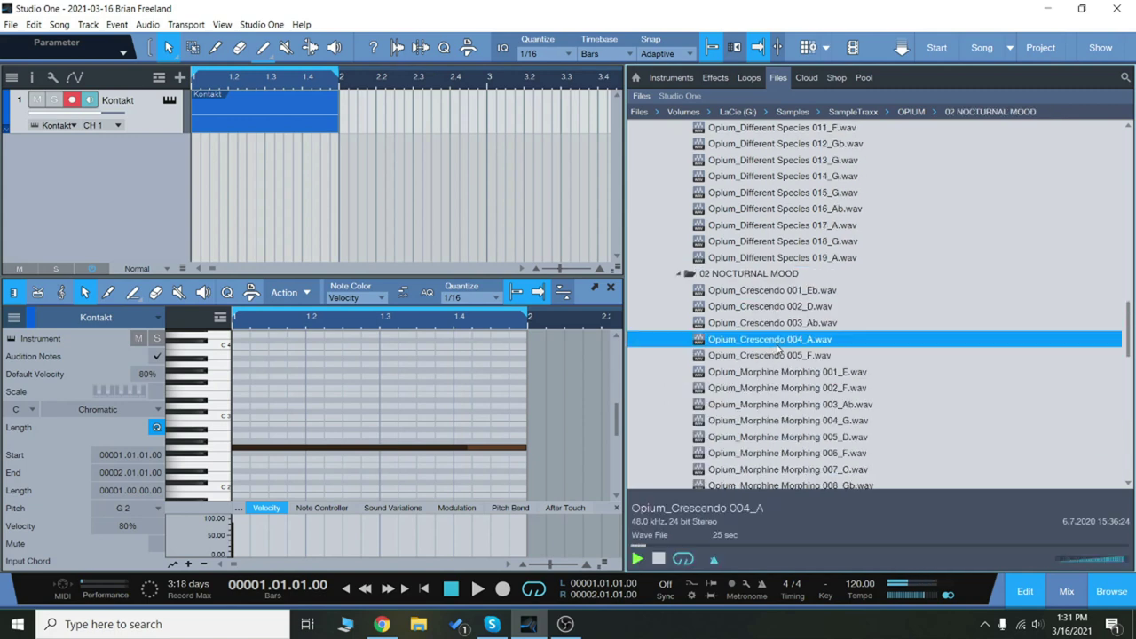
Preview the sample Opium_Morphine Morphing 007_C.wav from the 02 NOCTURNAL MOOD folder
scroll(779, 350, "down", 1)
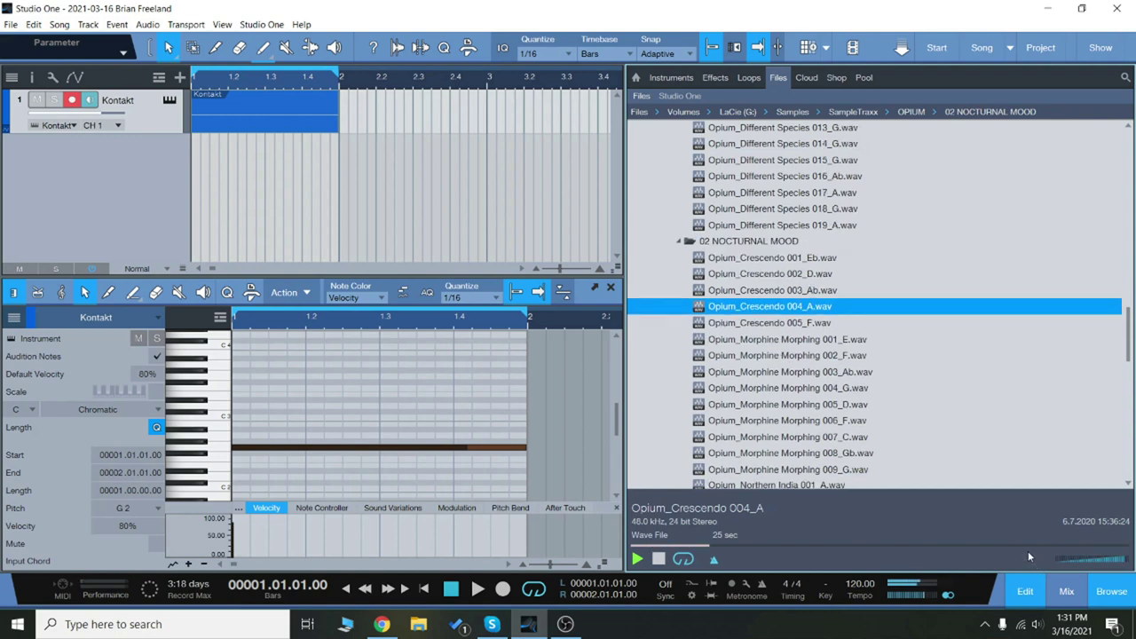
scroll(955, 420, "down", 3)
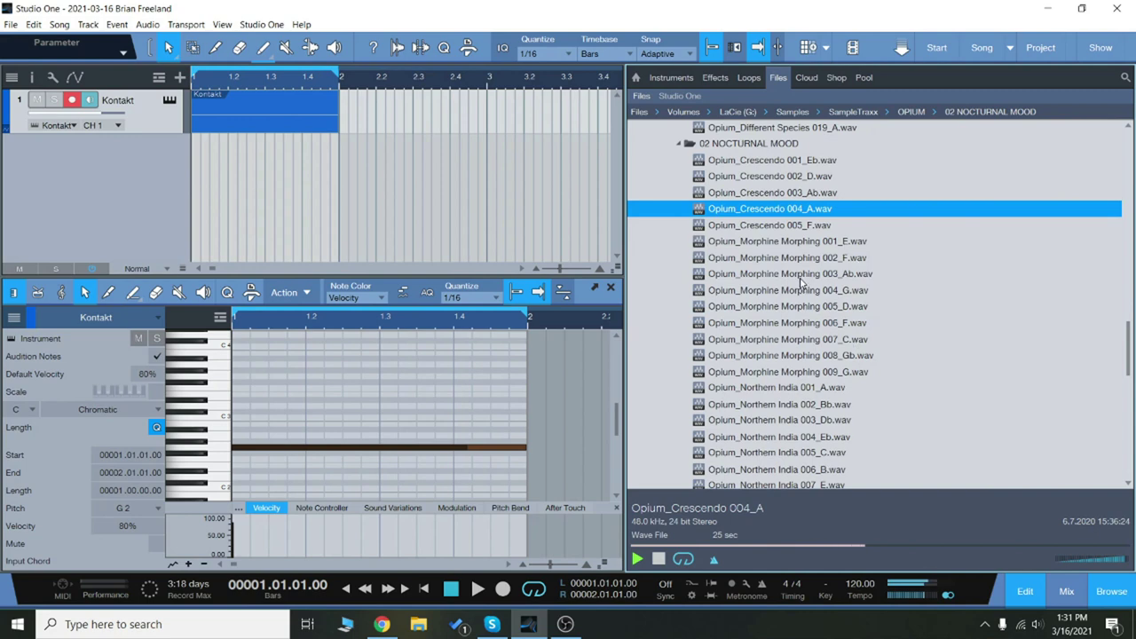
scroll(801, 282, "down", 3)
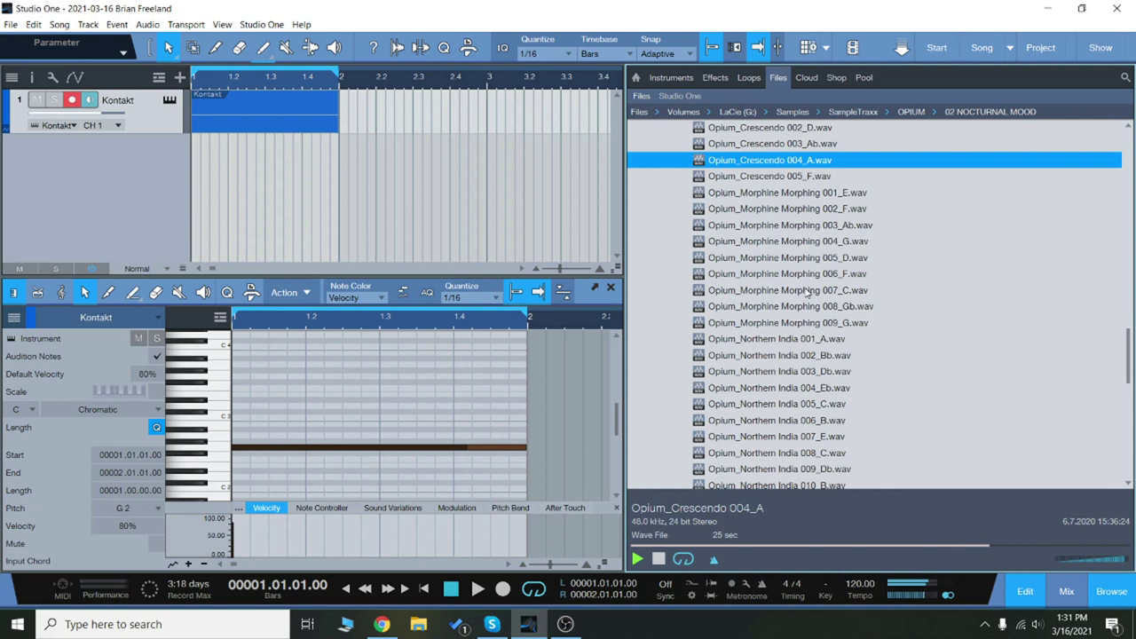
left_click(807, 290)
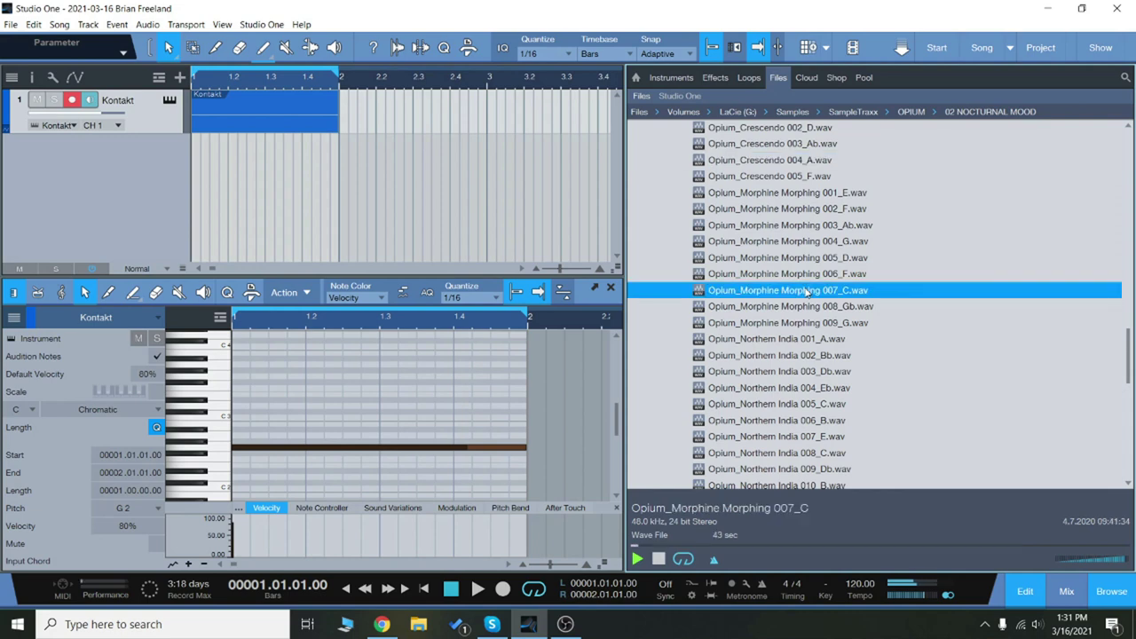
Preview Opium_Wind 001_Ab.wav and Opium_Zexu Lin 006_D.wav from the 02 NOCTURNAL MOOD folder
scroll(807, 290, "down", 5)
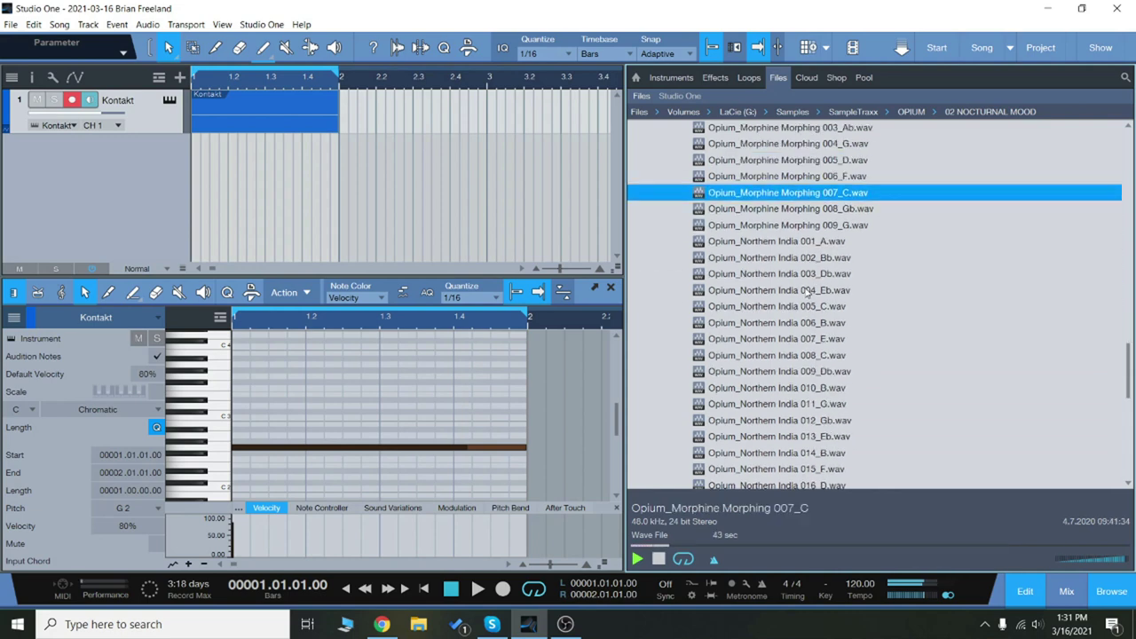
scroll(807, 290, "down", 4)
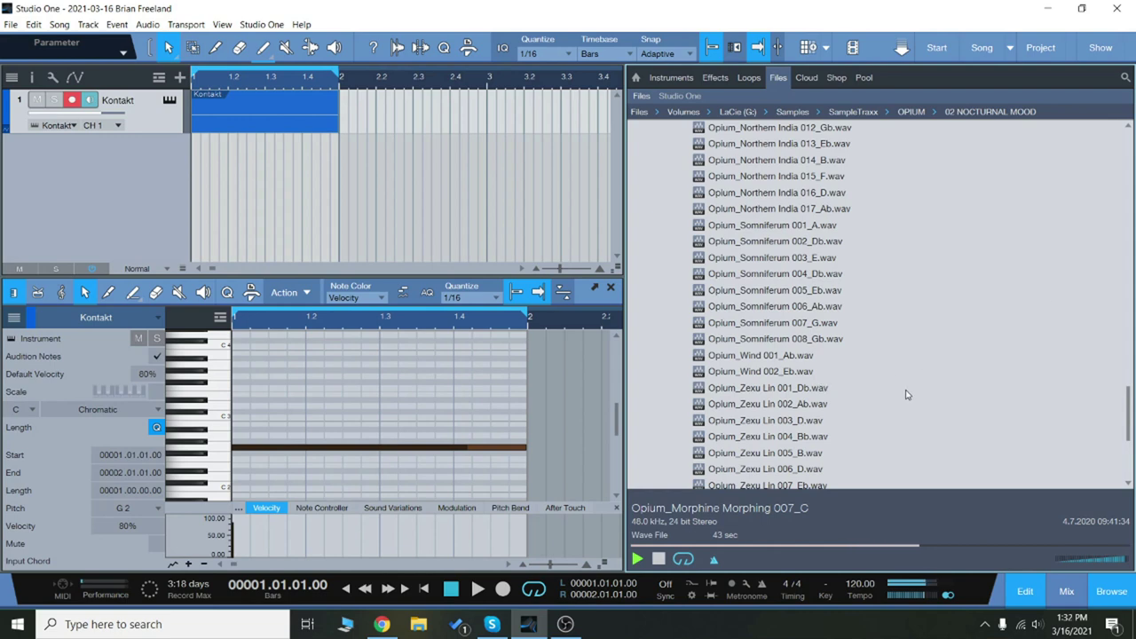
left_click(801, 359)
scroll(799, 355, "down", 4)
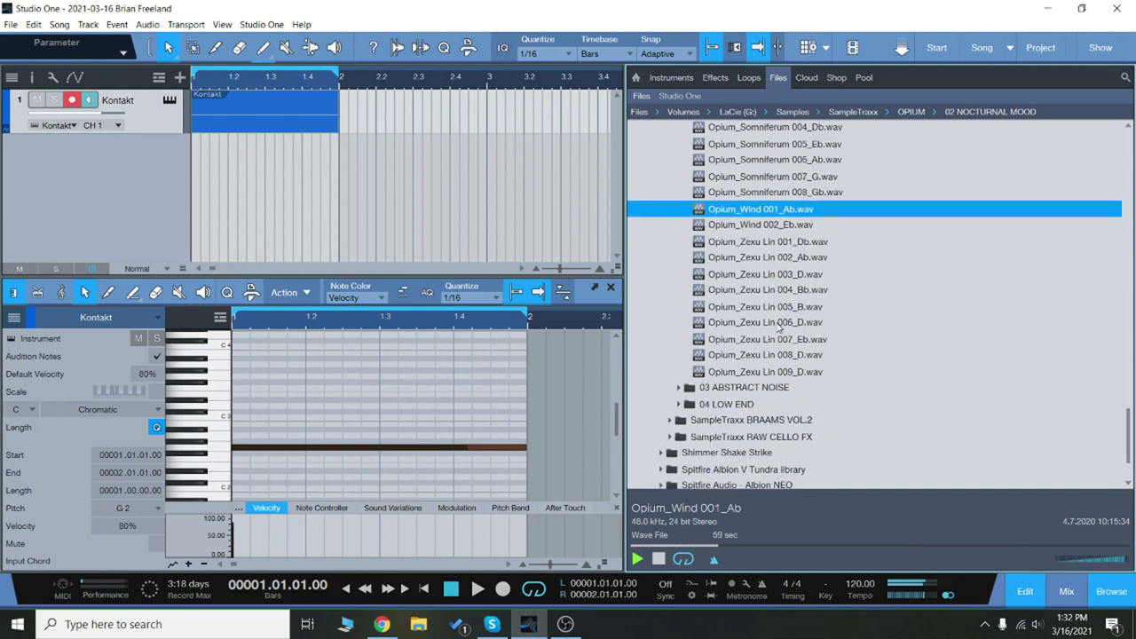
left_click(778, 323)
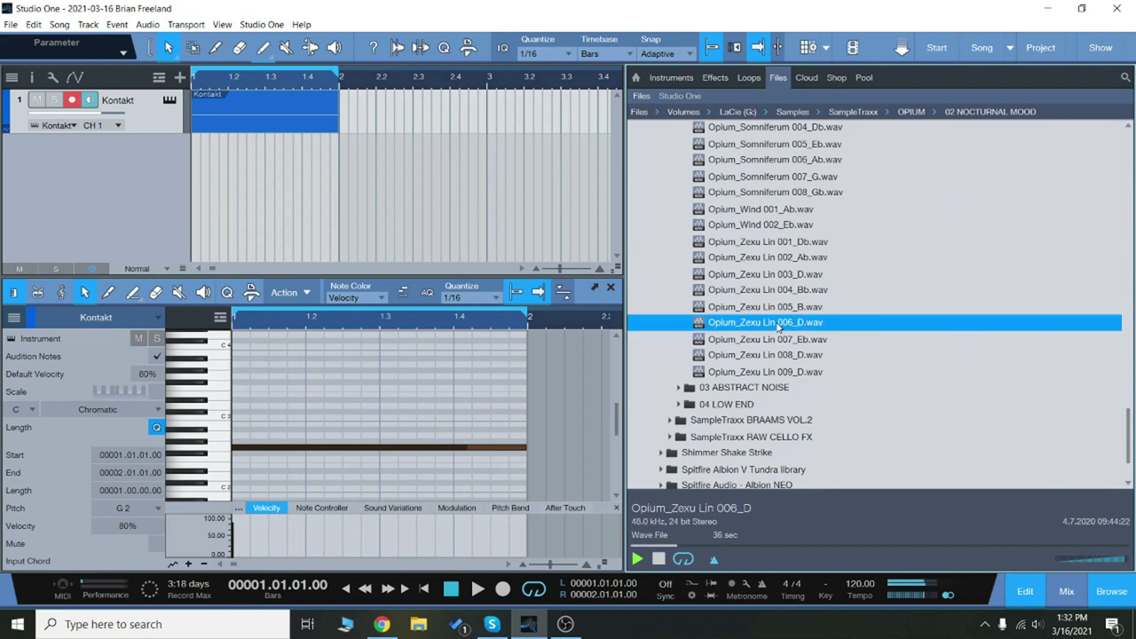
Expand OPIUM's 03 ABSTRACT NOISE folder and preview Opium_Piano Chemistry 001_Bb.wav
scroll(799, 313, "down", 2)
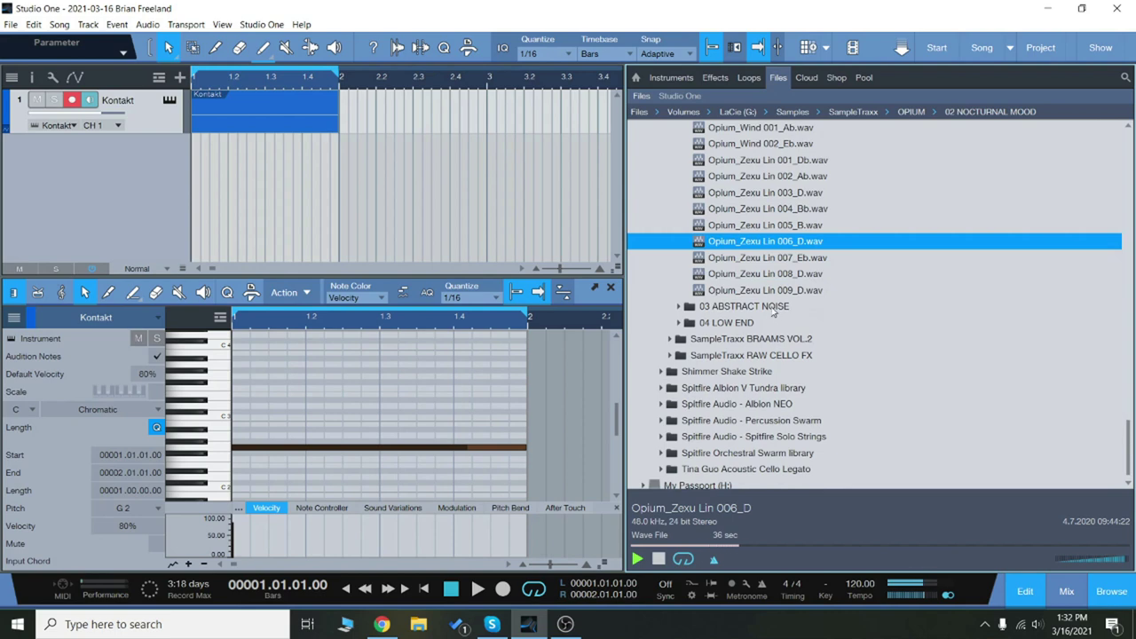
double_click(773, 307)
scroll(874, 355, "down", 2)
left_click(784, 420)
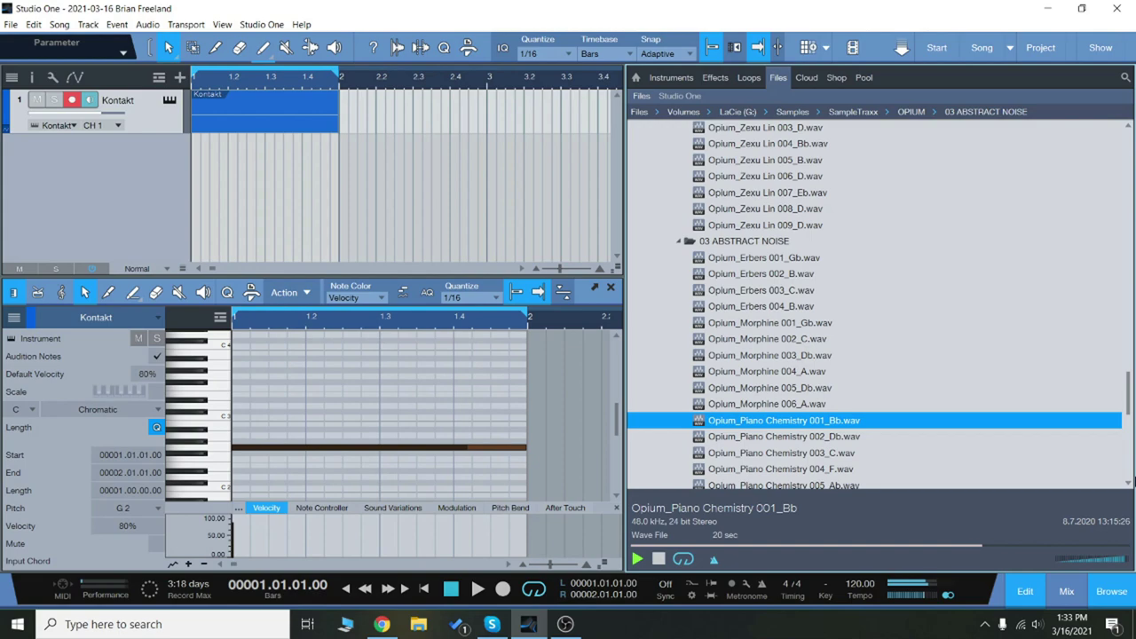
Switch to Chrome to look at the open Facebook profile page and return to Studio One
left_click(389, 627)
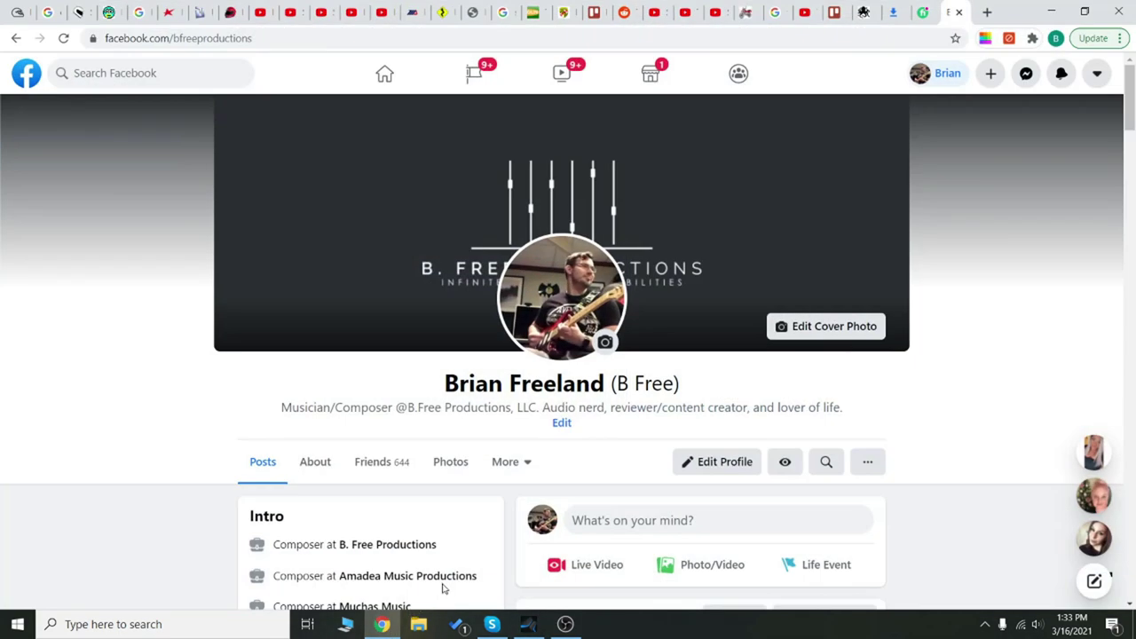
key("alt+Tab")
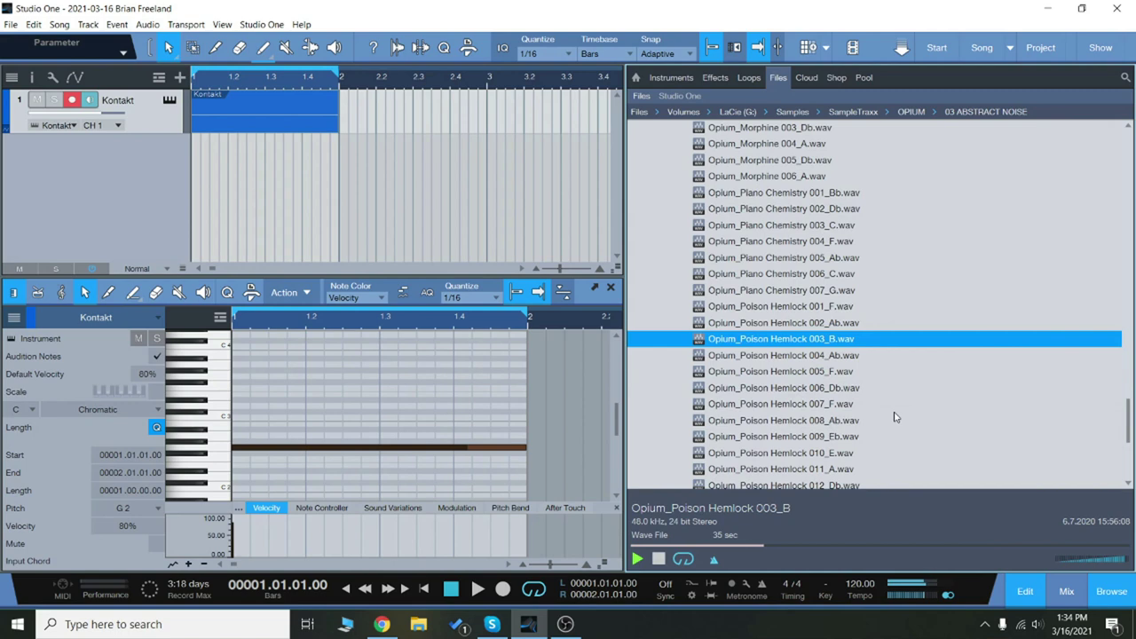
Expand OPIUM's 04 LOW END folder and preview Opium_Bass Texture 007_Gb.wav
scroll(923, 368, "down", 5)
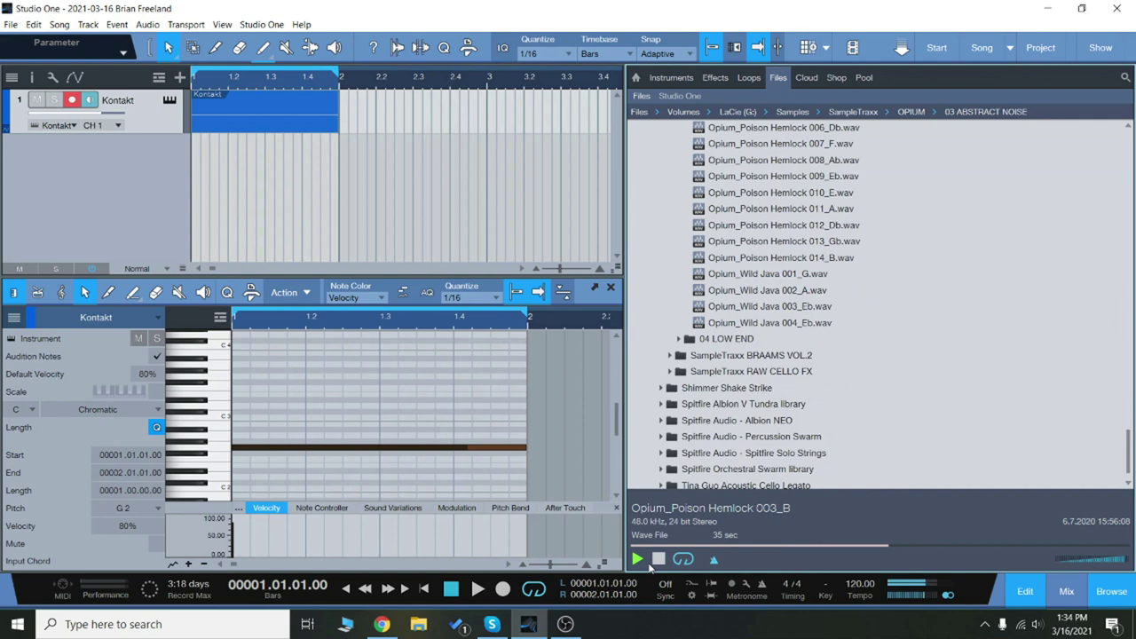
double_click(718, 343)
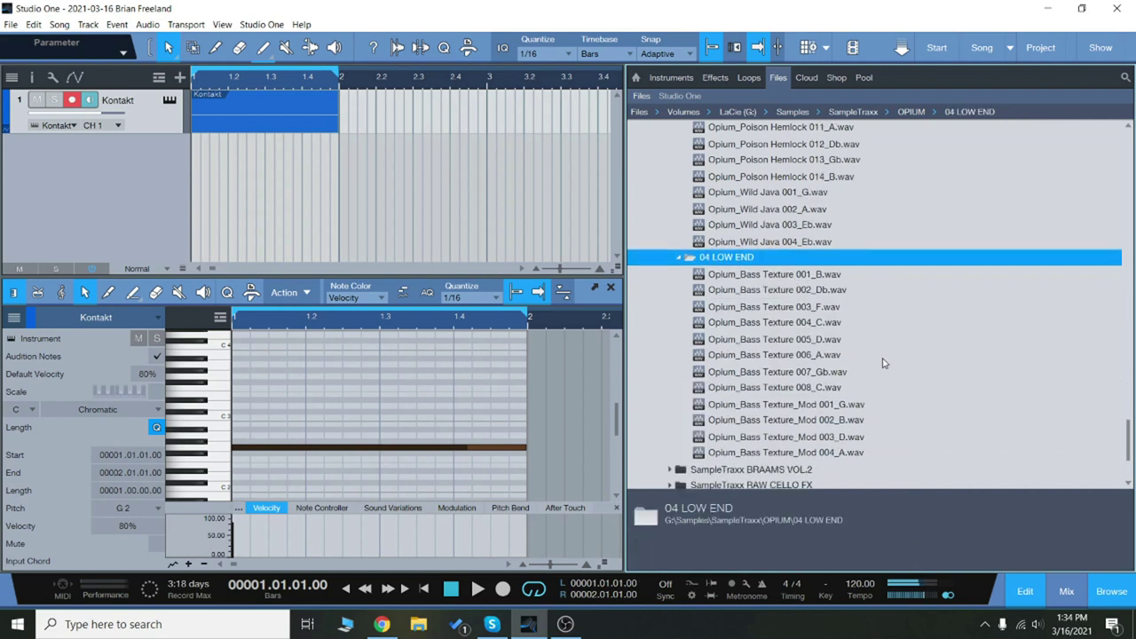
left_click(787, 376)
scroll(787, 377, "down", 1)
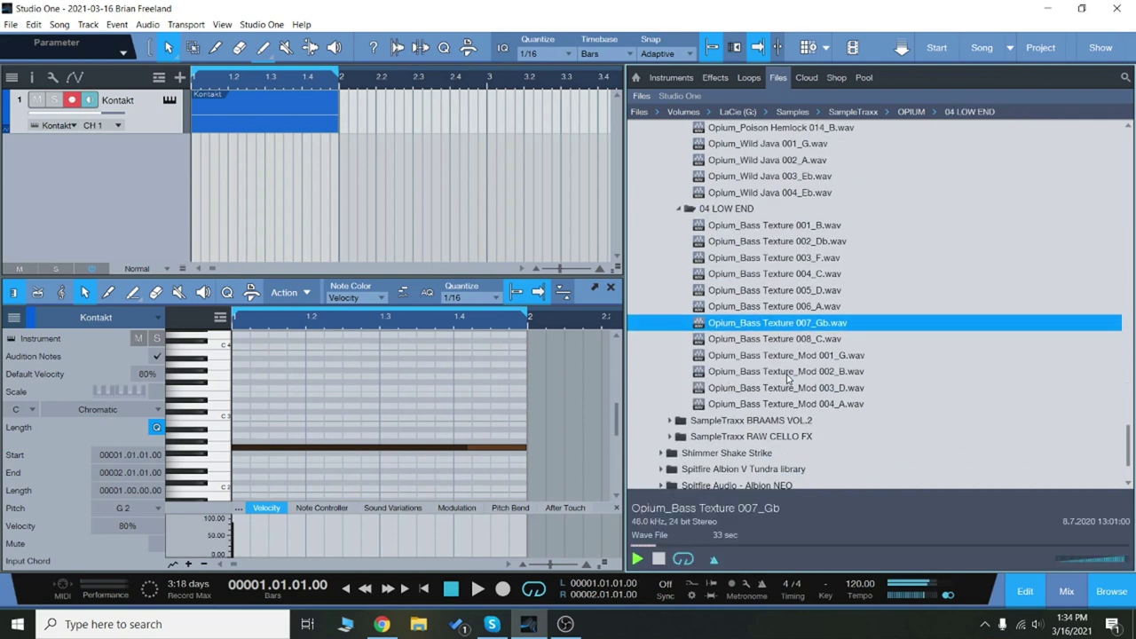